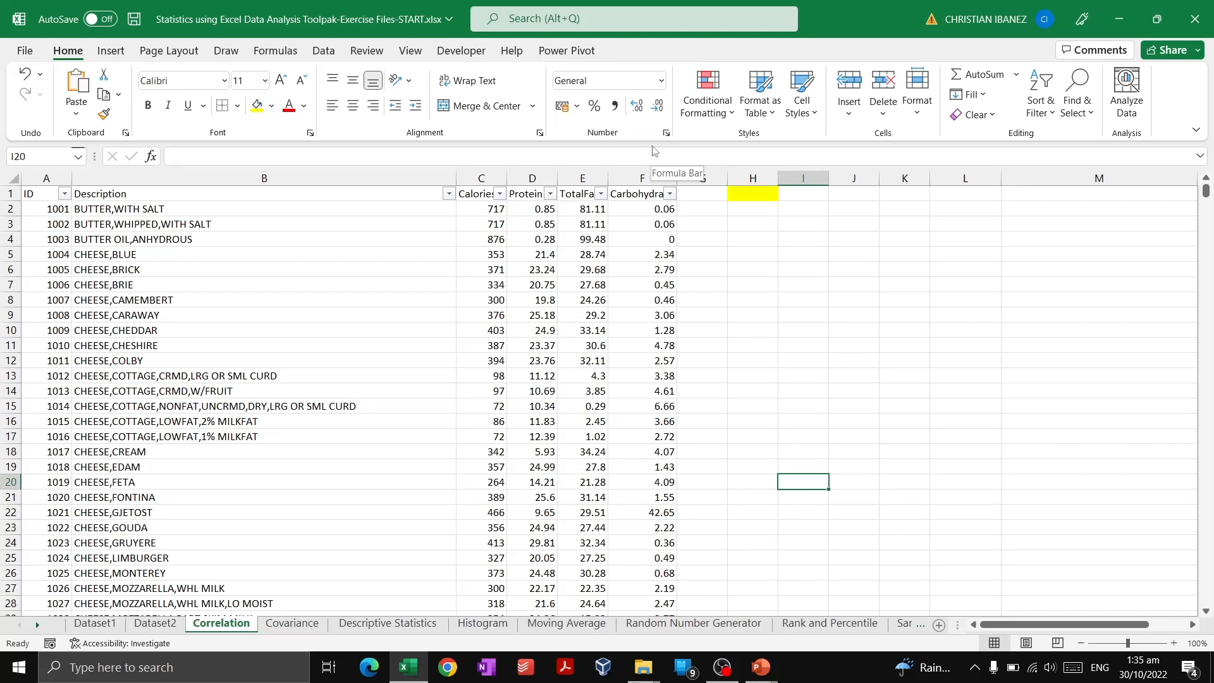
Examine the Calories, Protein, TotalFat and Carbohydrate columns of the dataset on the Correlation sheet.
click(791, 302)
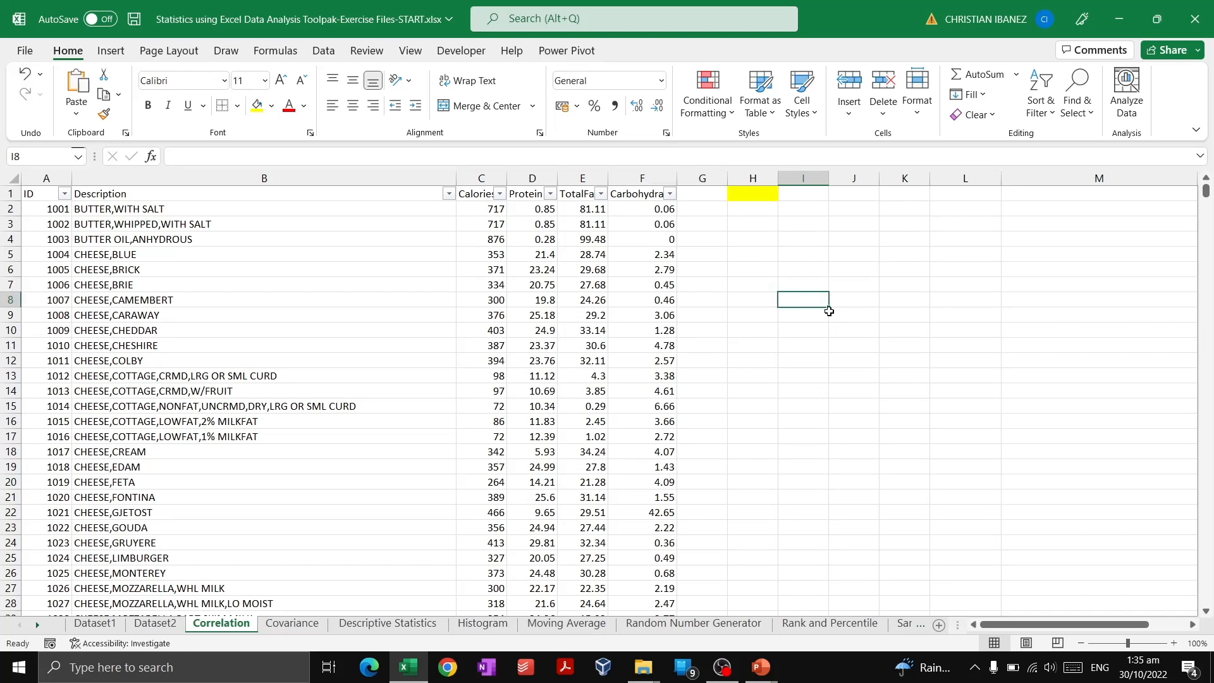
click(852, 364)
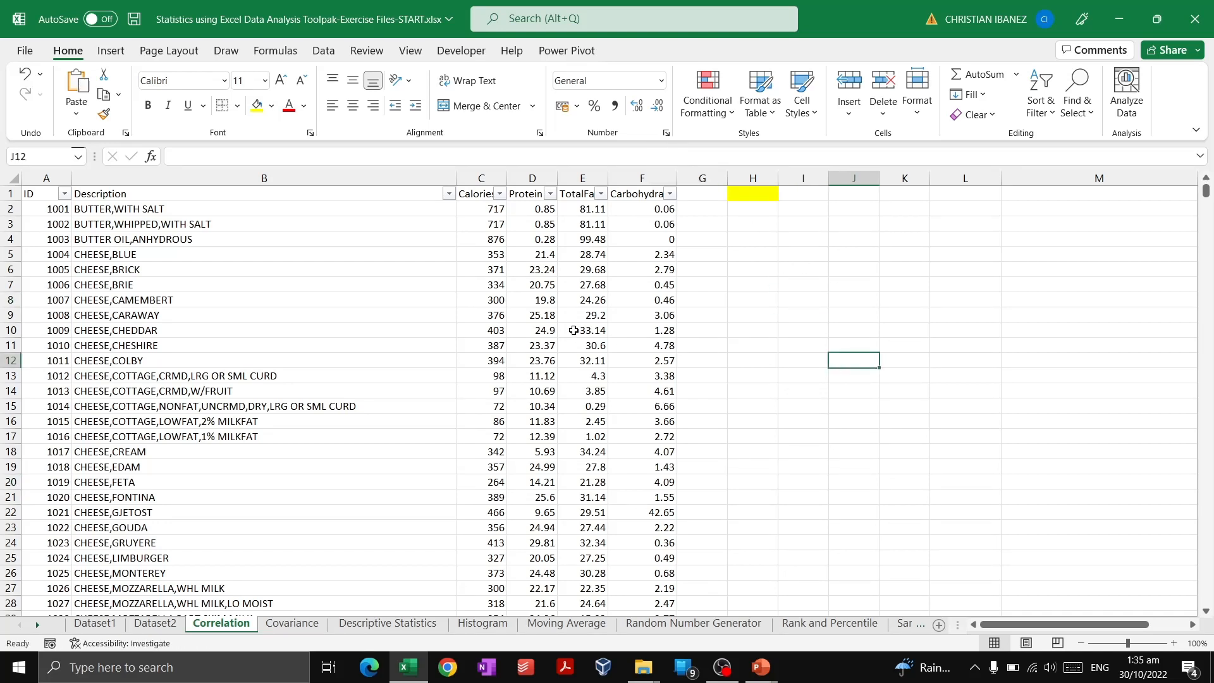
drag(641, 178, 50, 211)
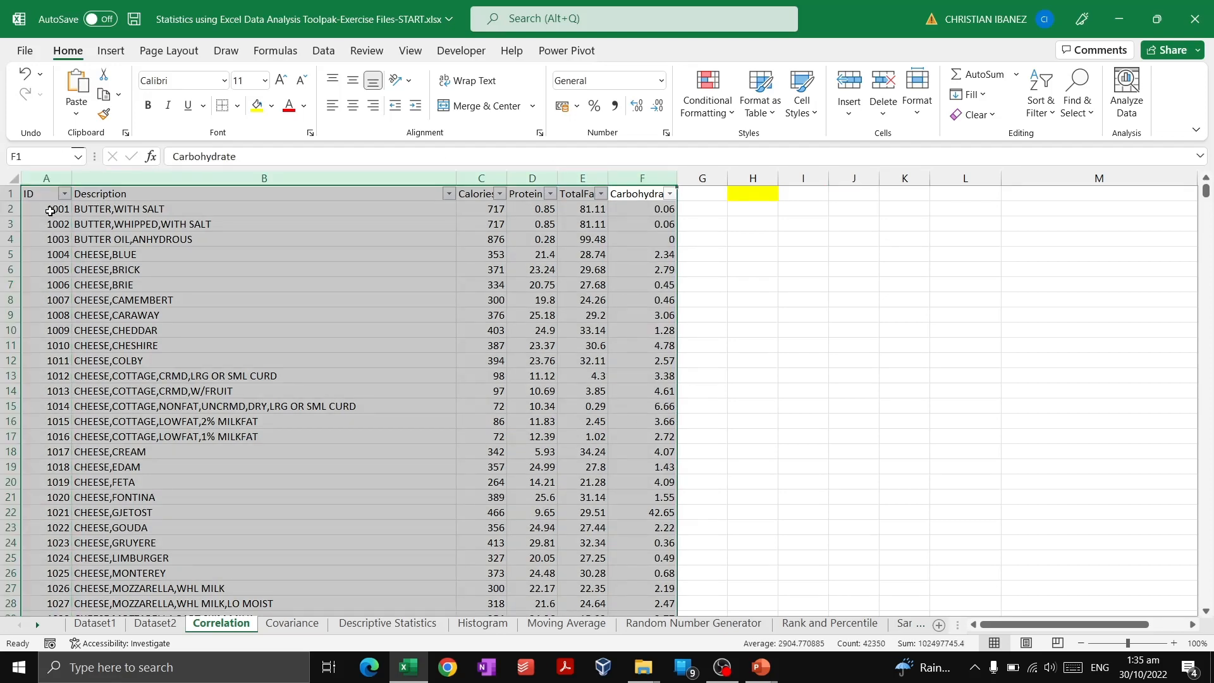
click(269, 237)
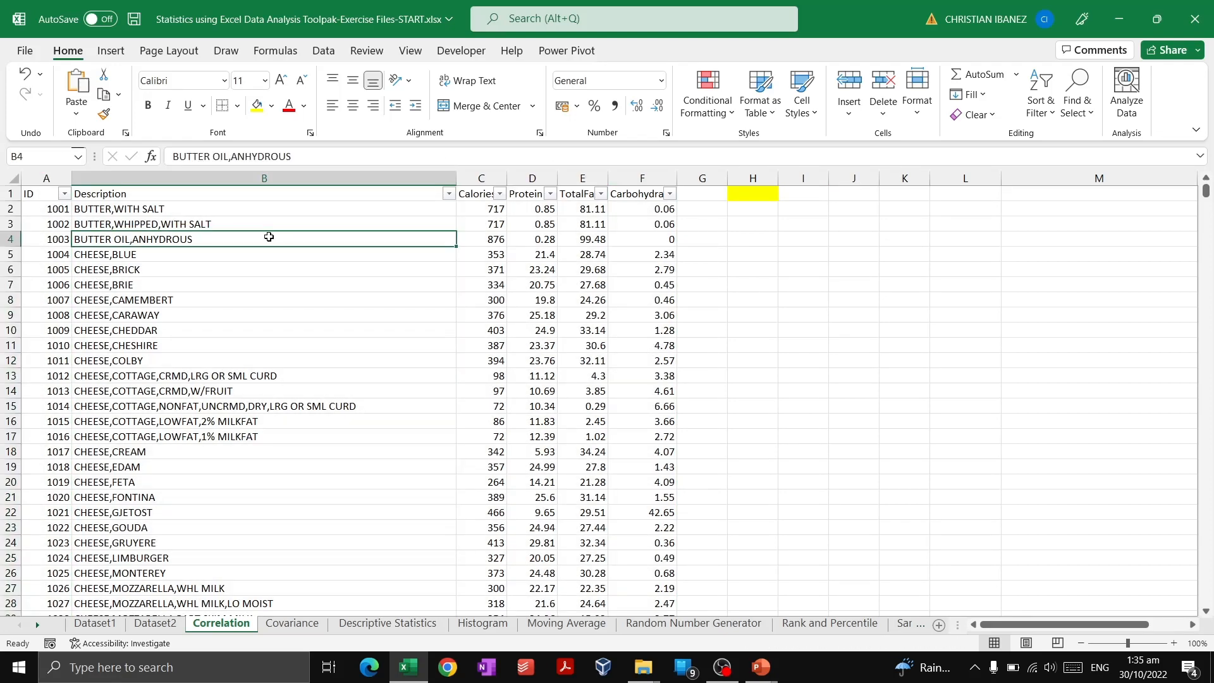
click(499, 252)
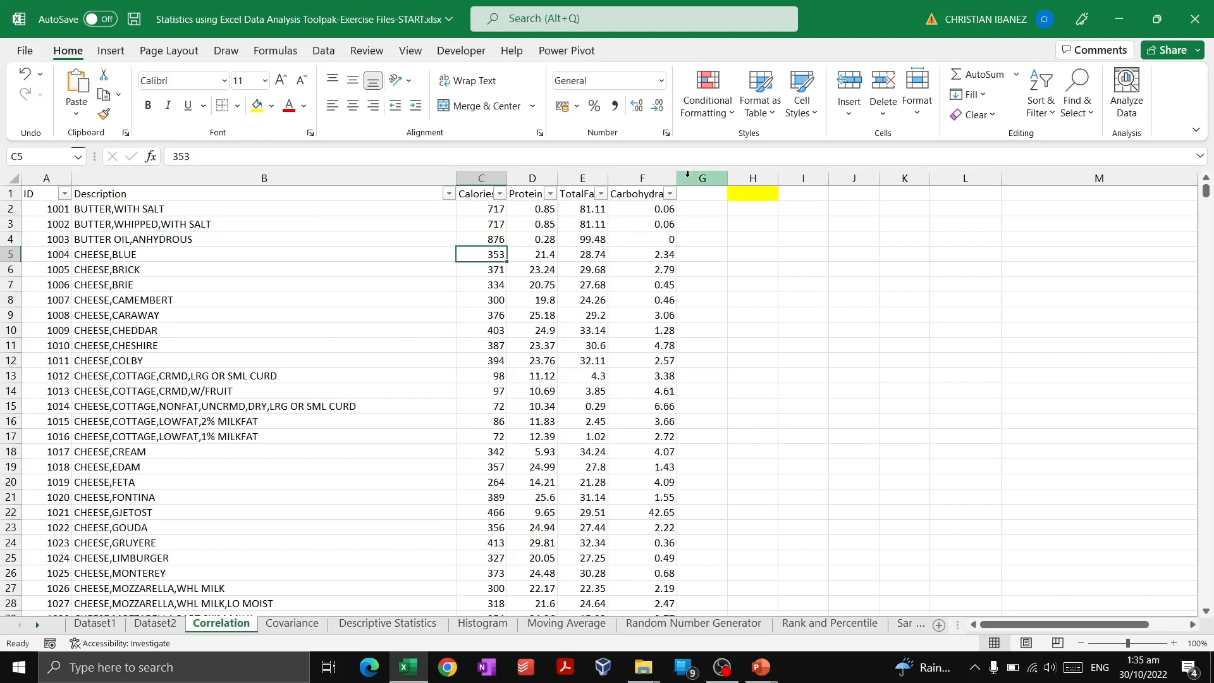
drag(637, 177, 476, 171)
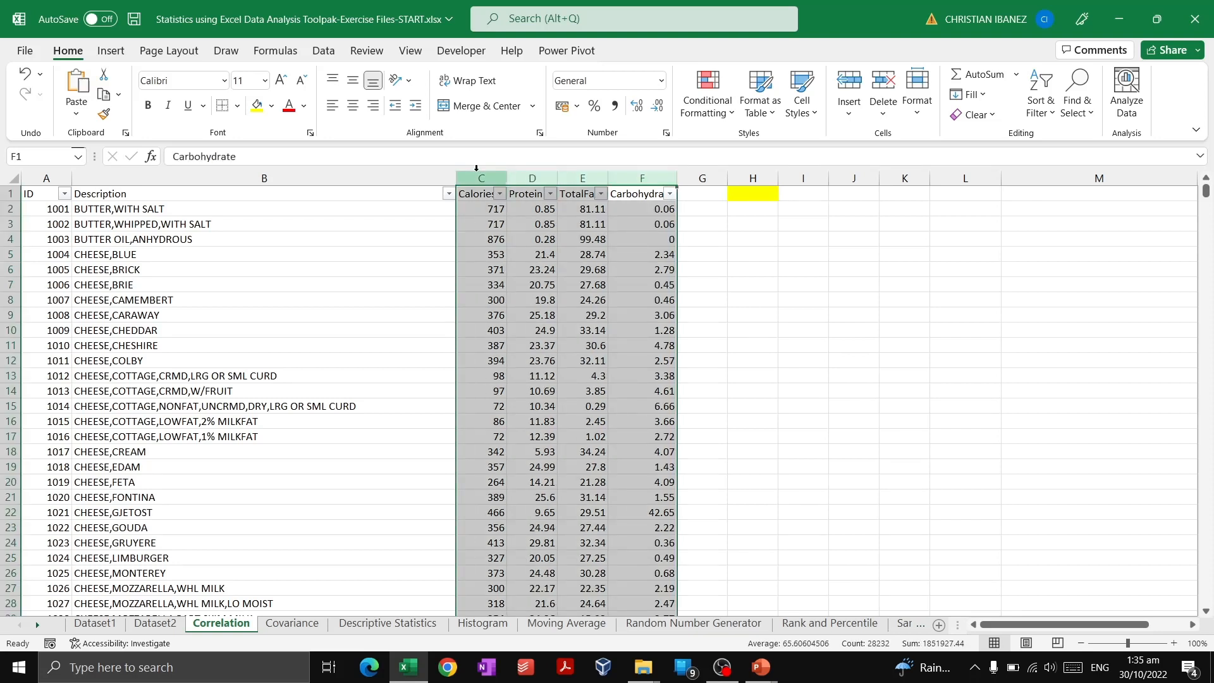
click(513, 234)
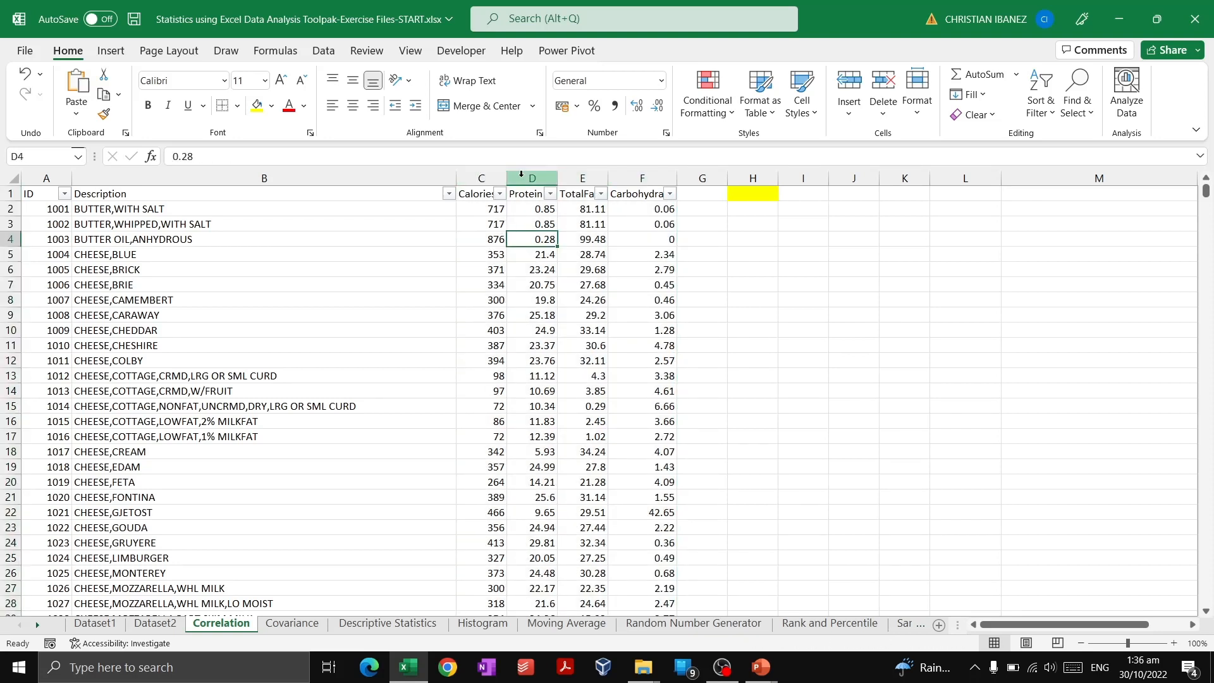
click(582, 174)
click(651, 175)
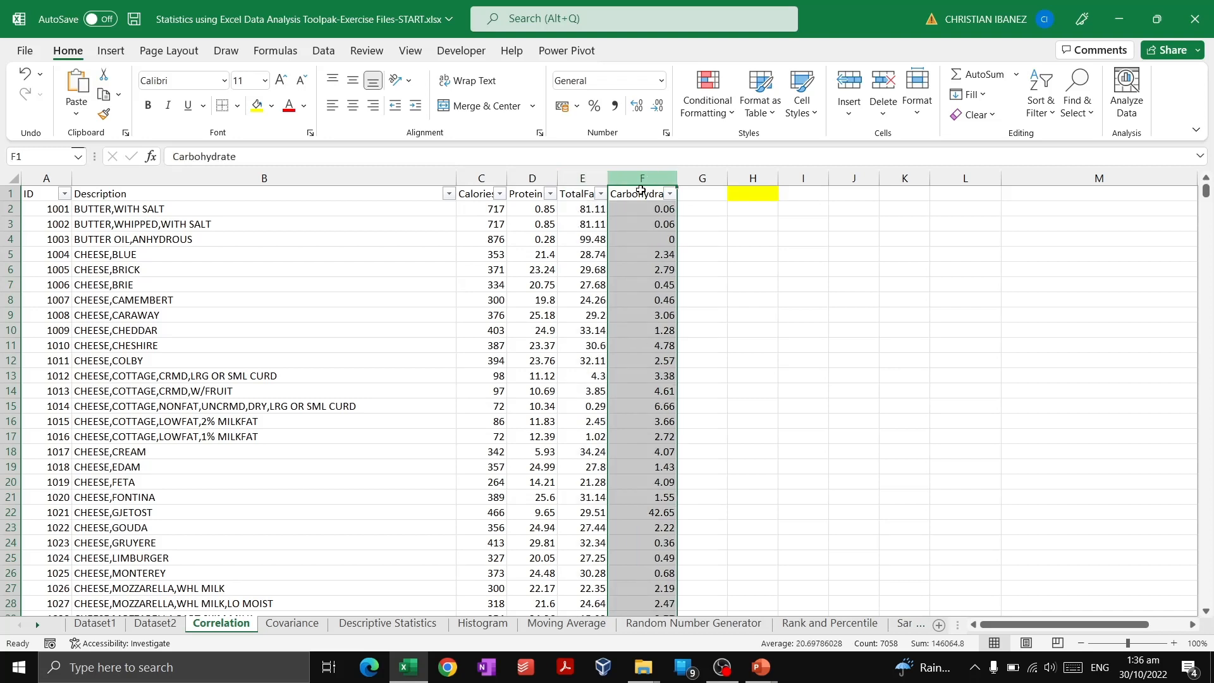
click(493, 254)
click(588, 239)
drag(641, 315, 606, 326)
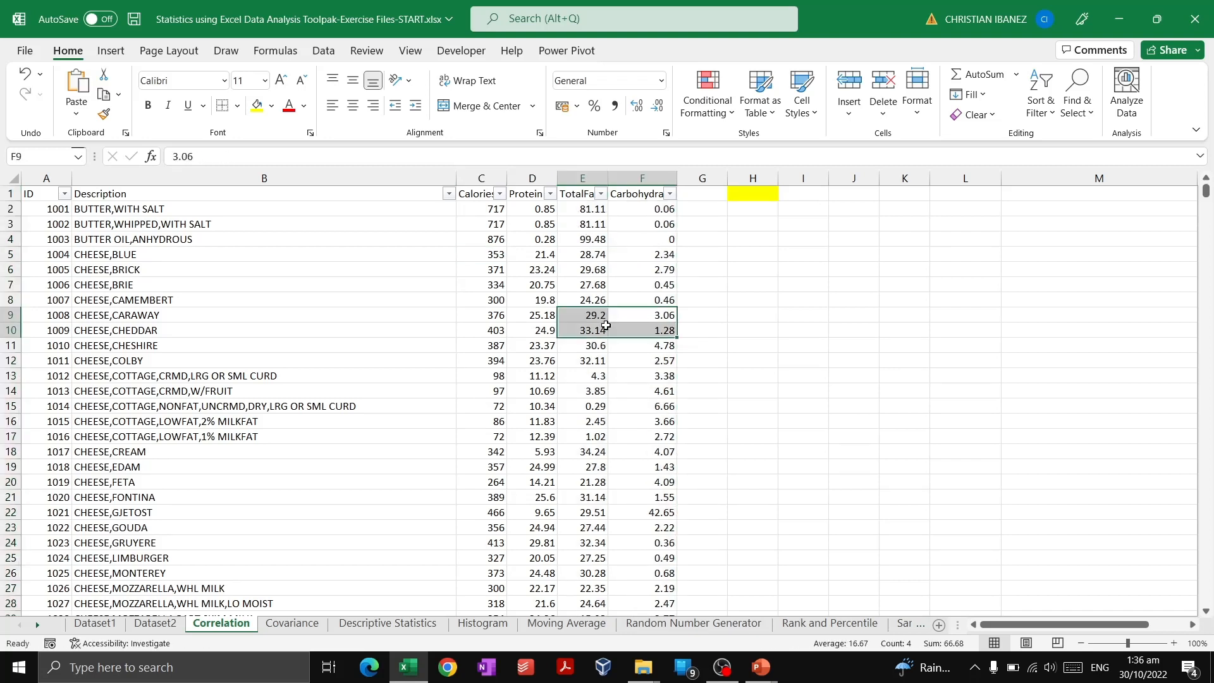
click(512, 239)
click(635, 224)
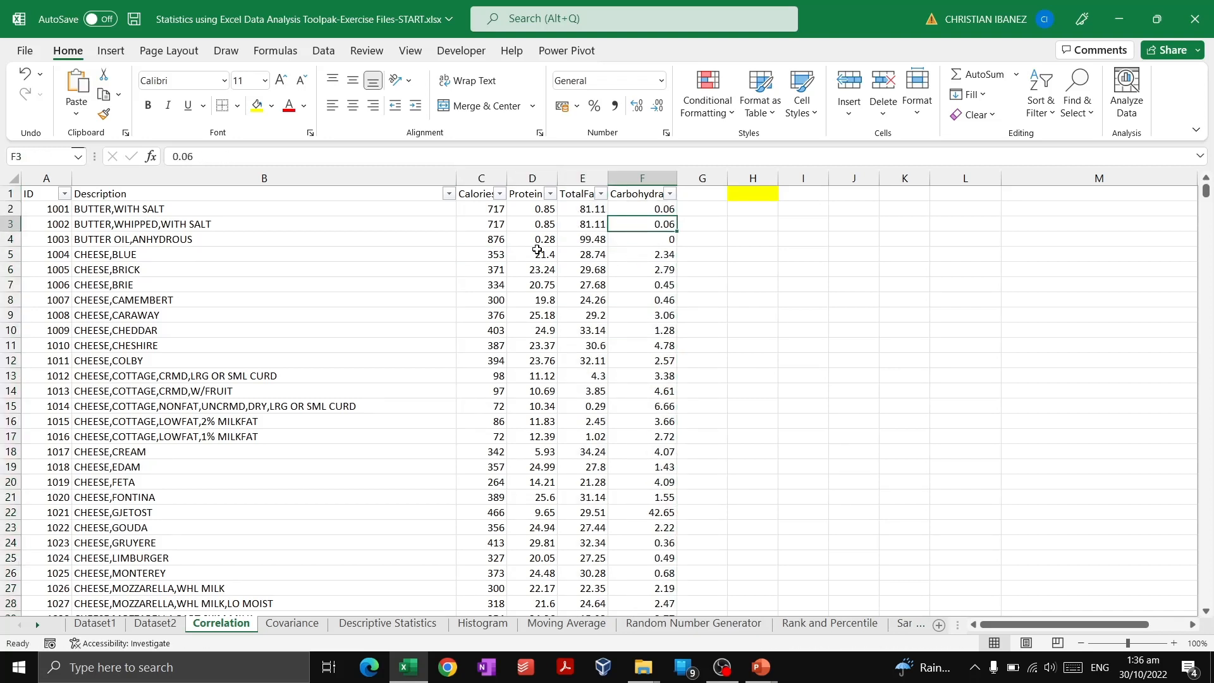
click(590, 283)
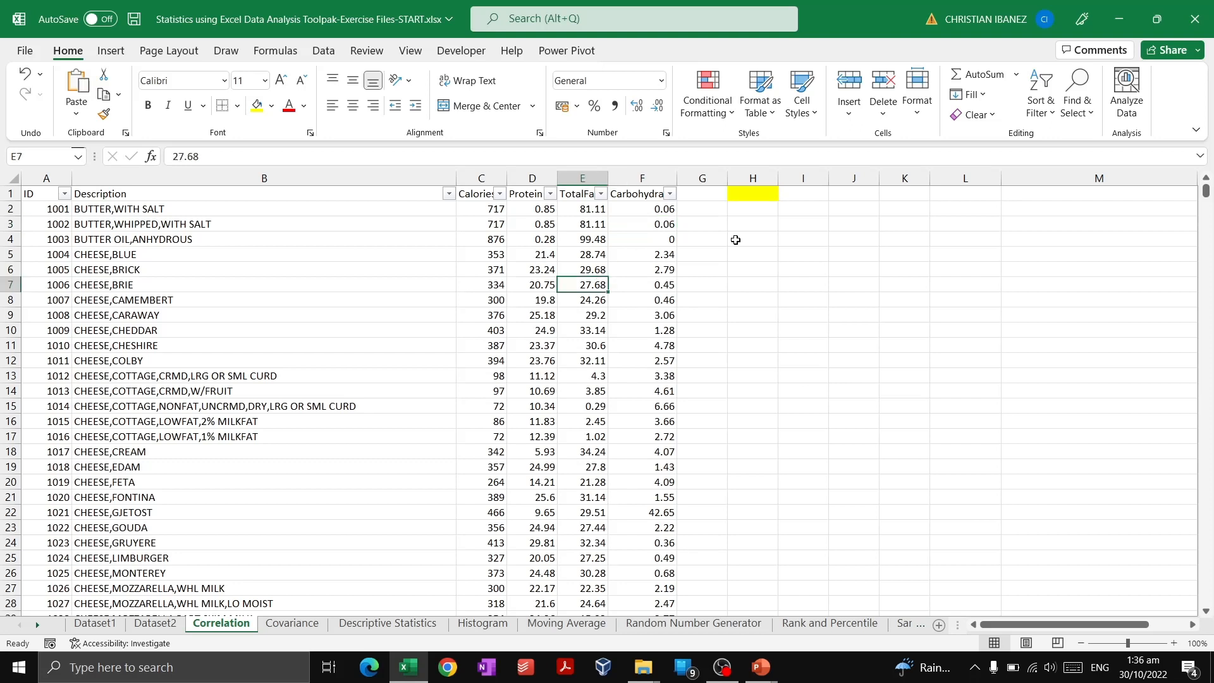
Select cell H1 and open the Correlation tool from Data Analysis.
click(777, 196)
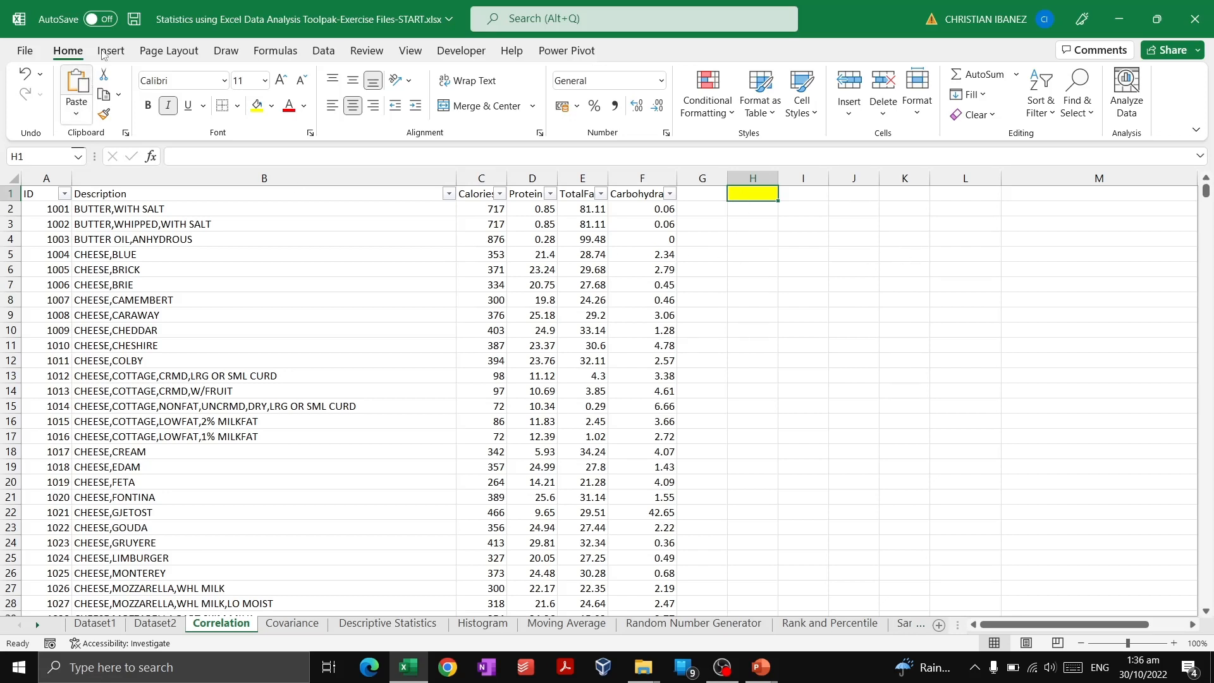
click(323, 52)
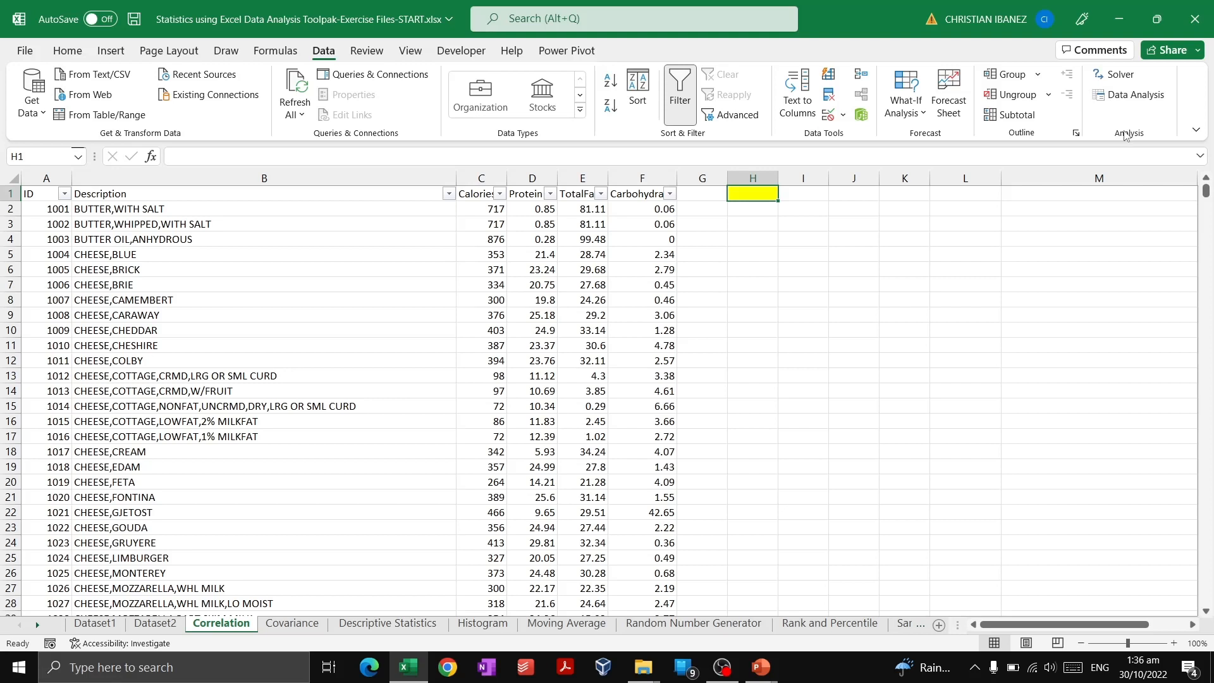
click(1151, 93)
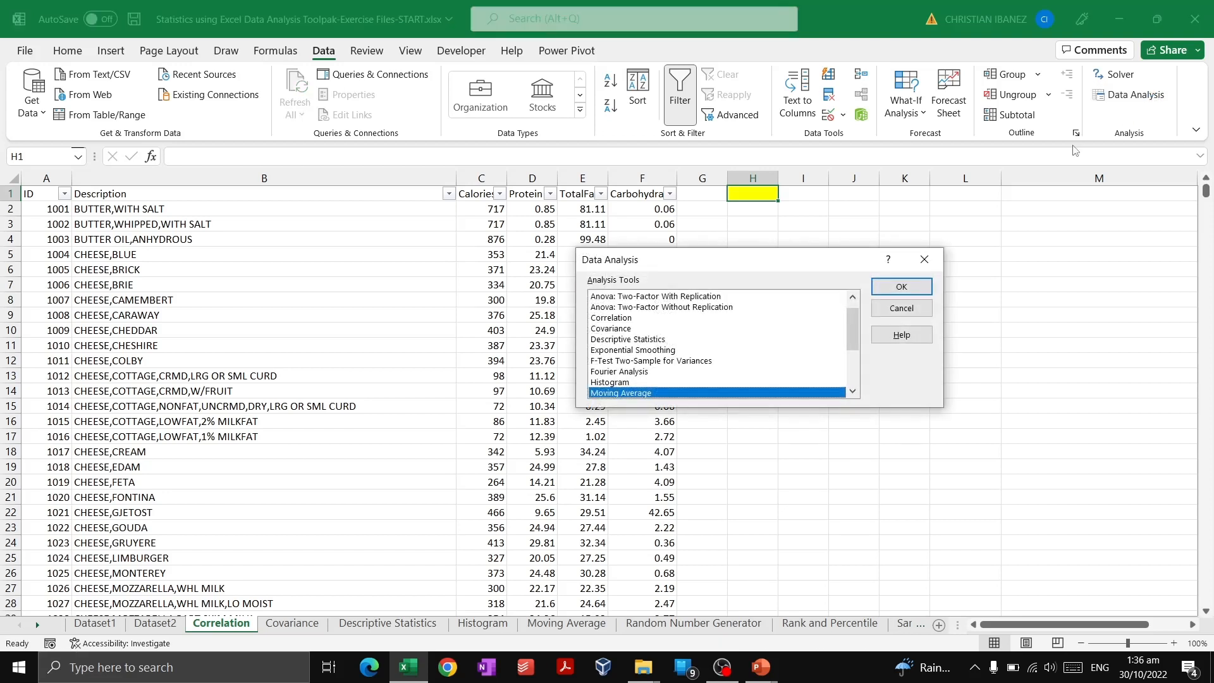
drag(808, 259, 905, 271)
drag(1004, 330, 1001, 315)
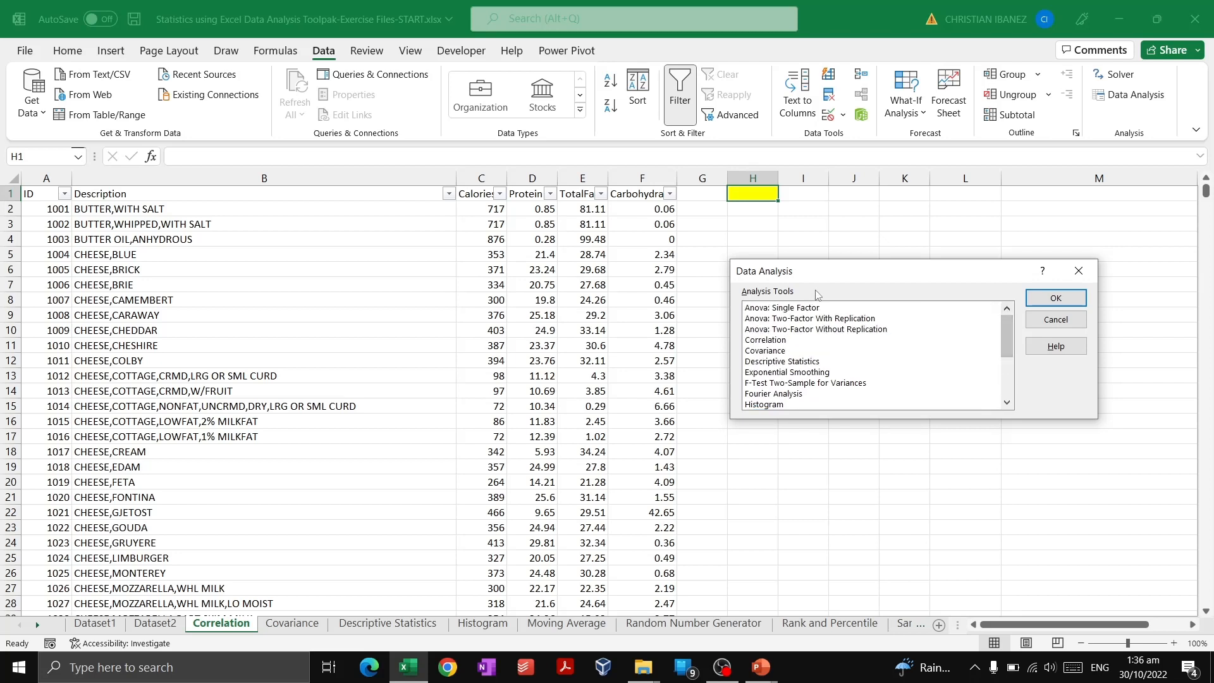
click(811, 341)
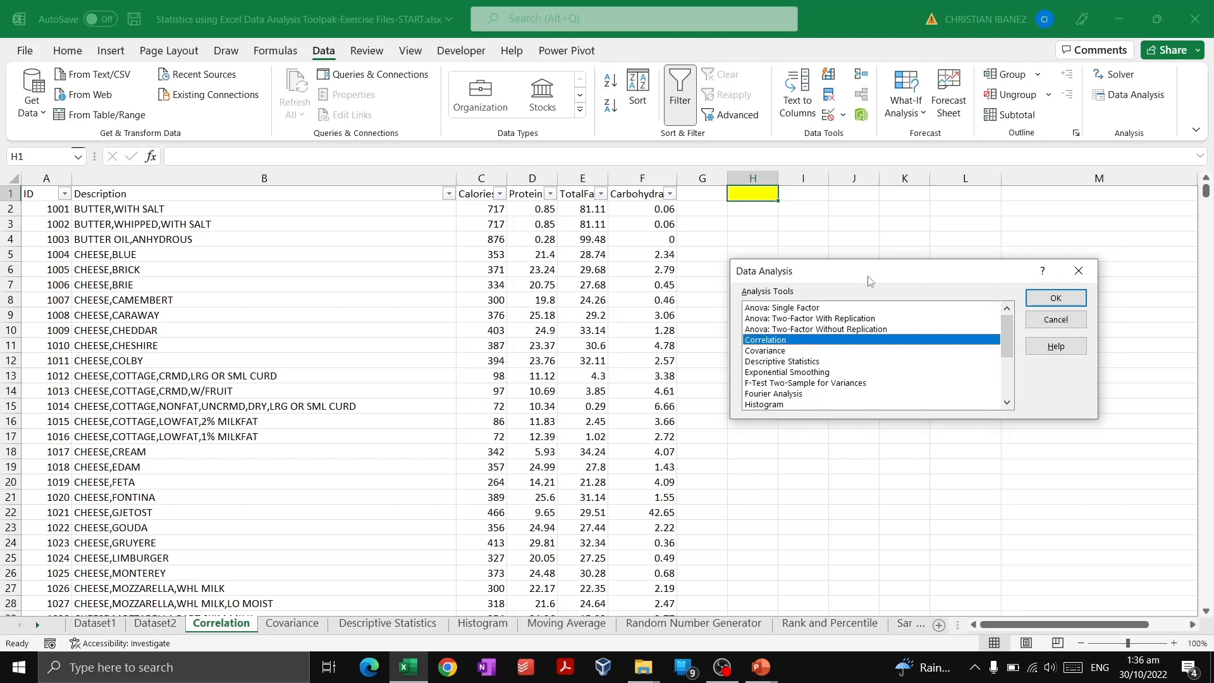
mouse_move(869, 280)
mouse_down()
mouse_move(900, 320)
mouse_move(867, 289)
mouse_move(893, 282)
mouse_up()
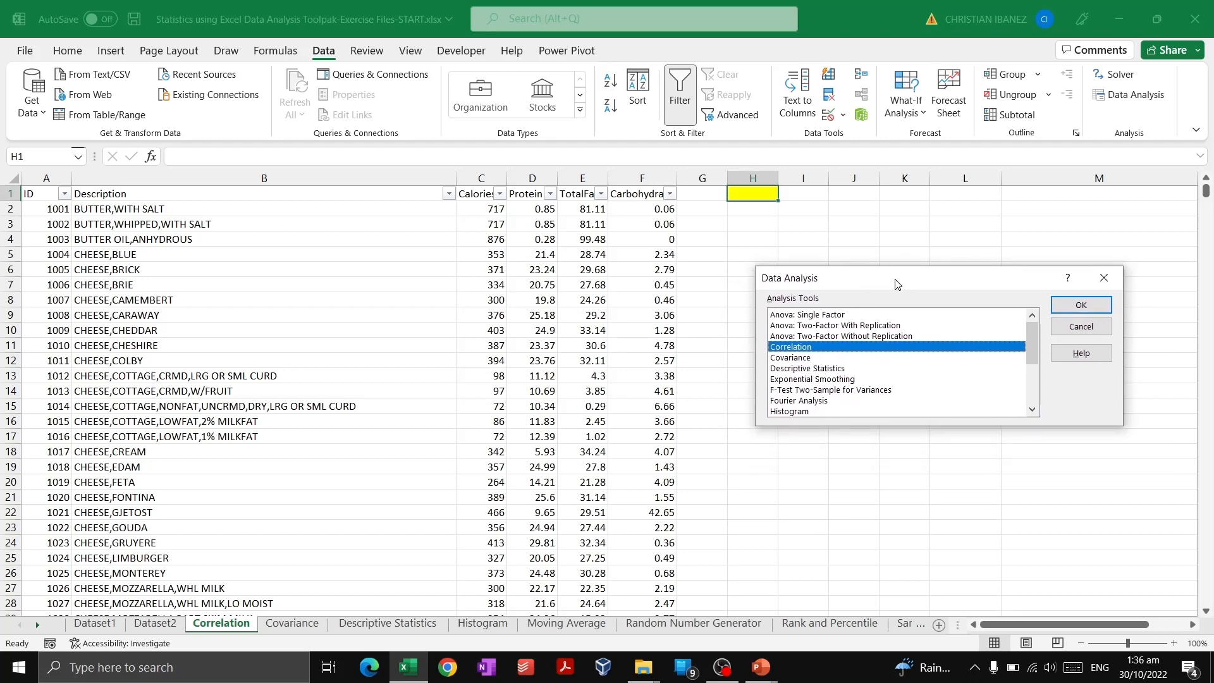
click(1081, 306)
Set the correlation input range to columns $C:$F, grouped by columns, with labels in the first row.
mouse_move(844, 257)
mouse_down()
mouse_move(844, 269)
mouse_move(830, 258)
mouse_up()
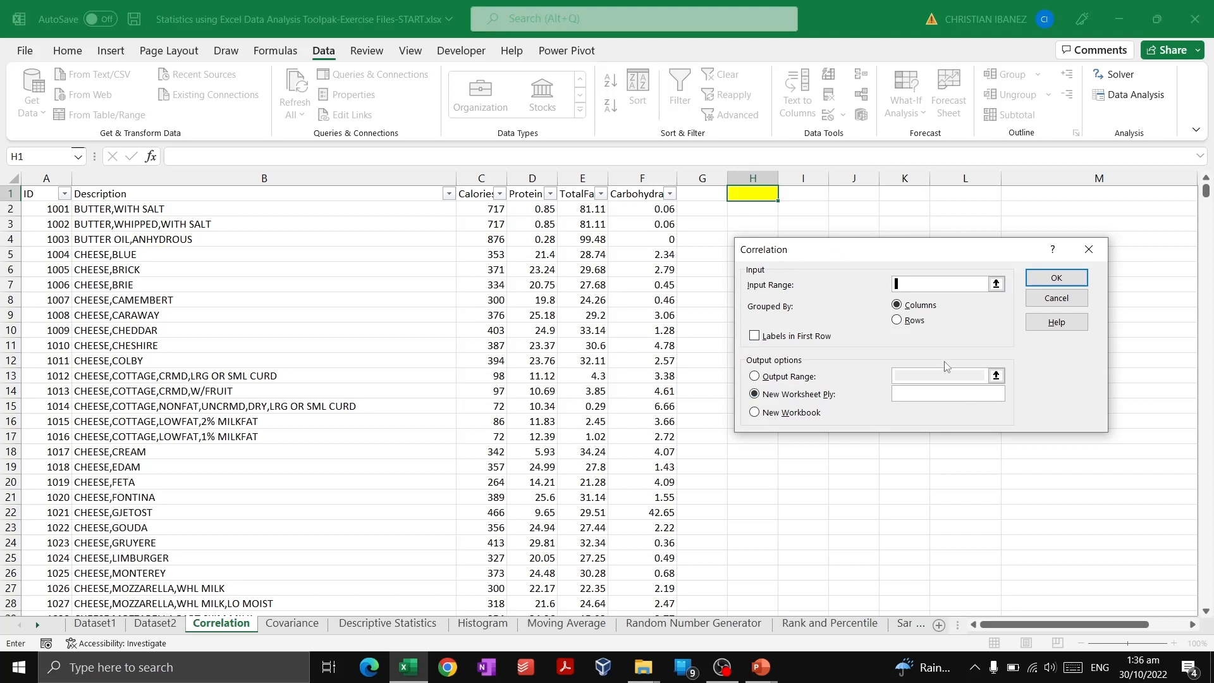
drag(852, 249, 900, 255)
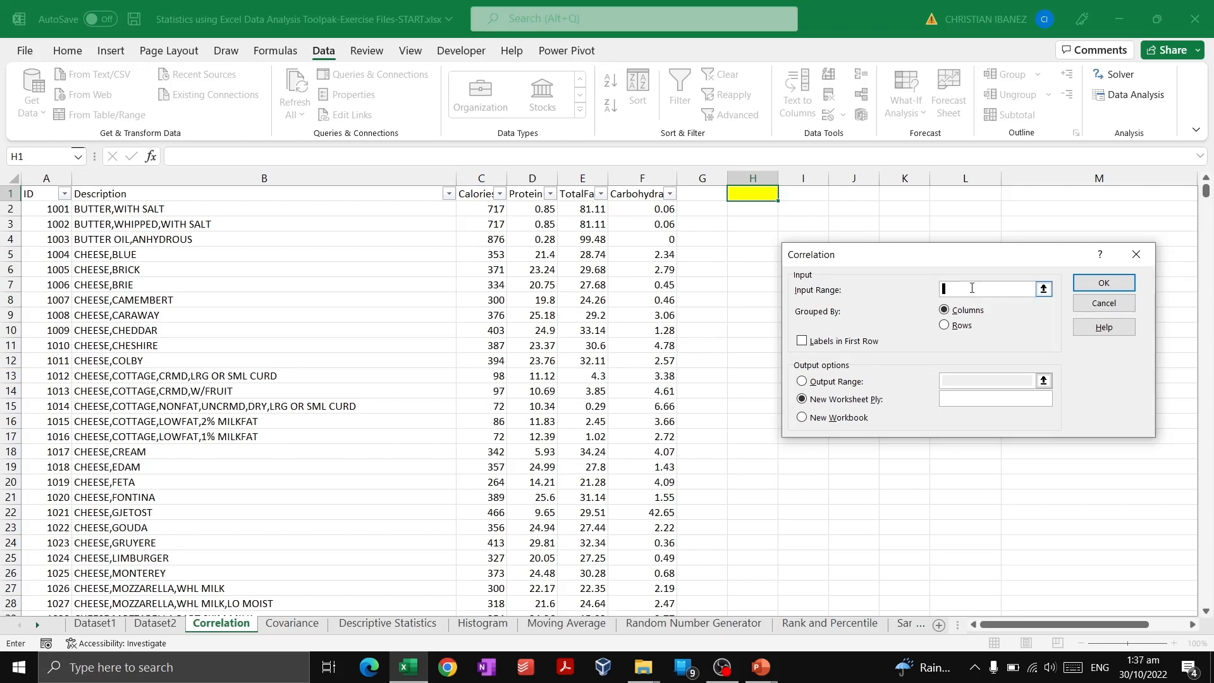
drag(489, 174, 625, 180)
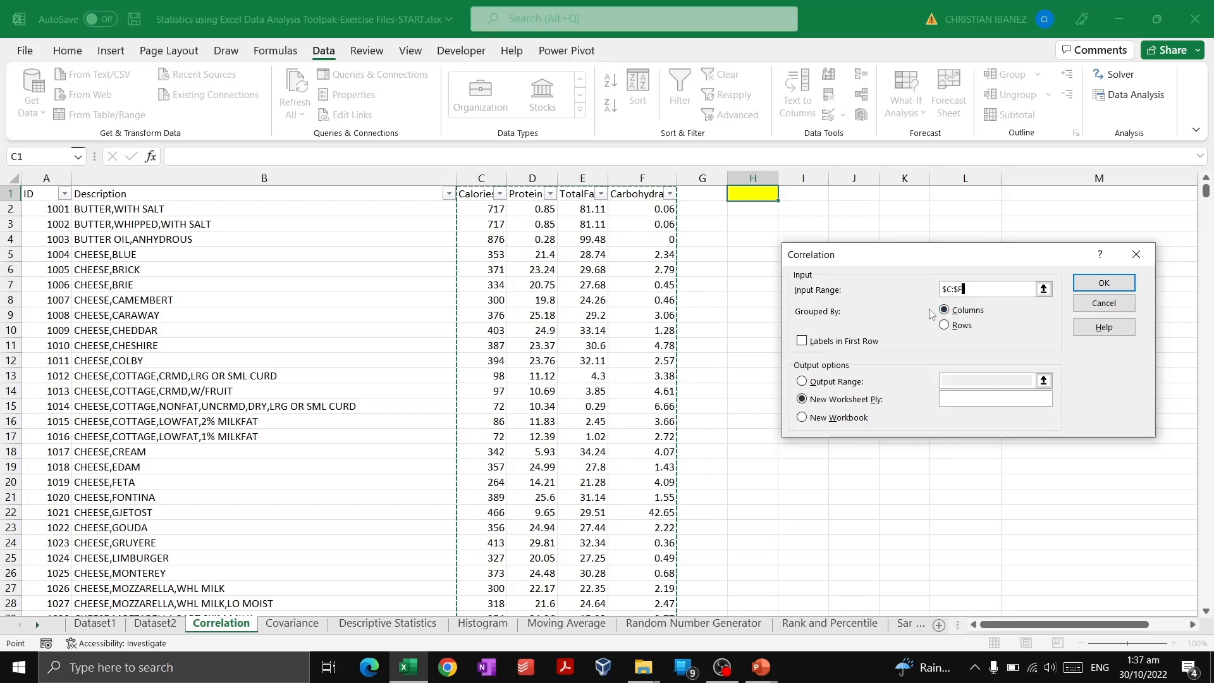
click(802, 342)
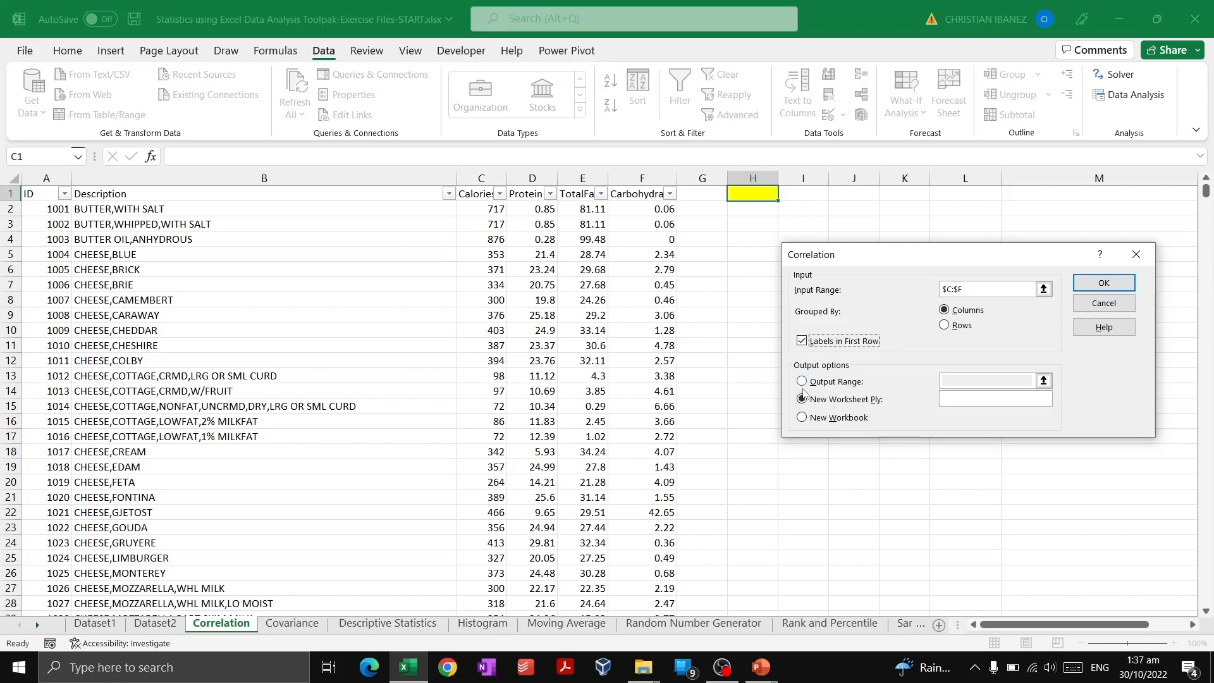
Set the output range to cell $H$1 and run the correlation analysis.
click(801, 382)
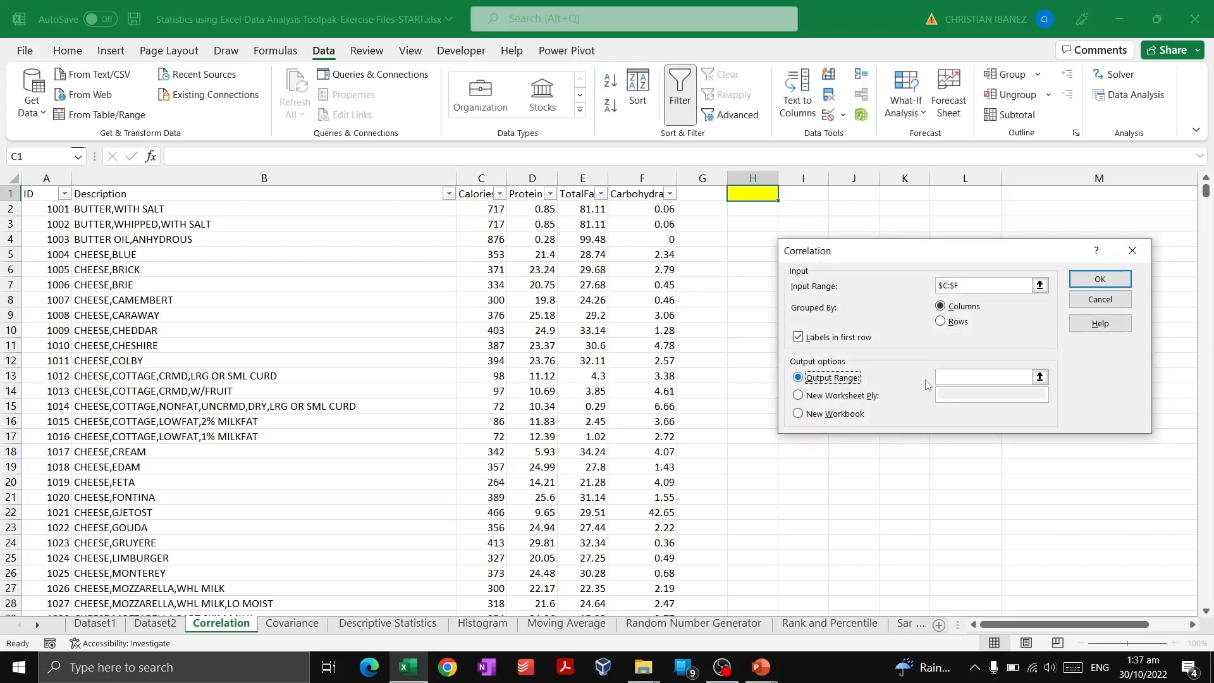
click(974, 374)
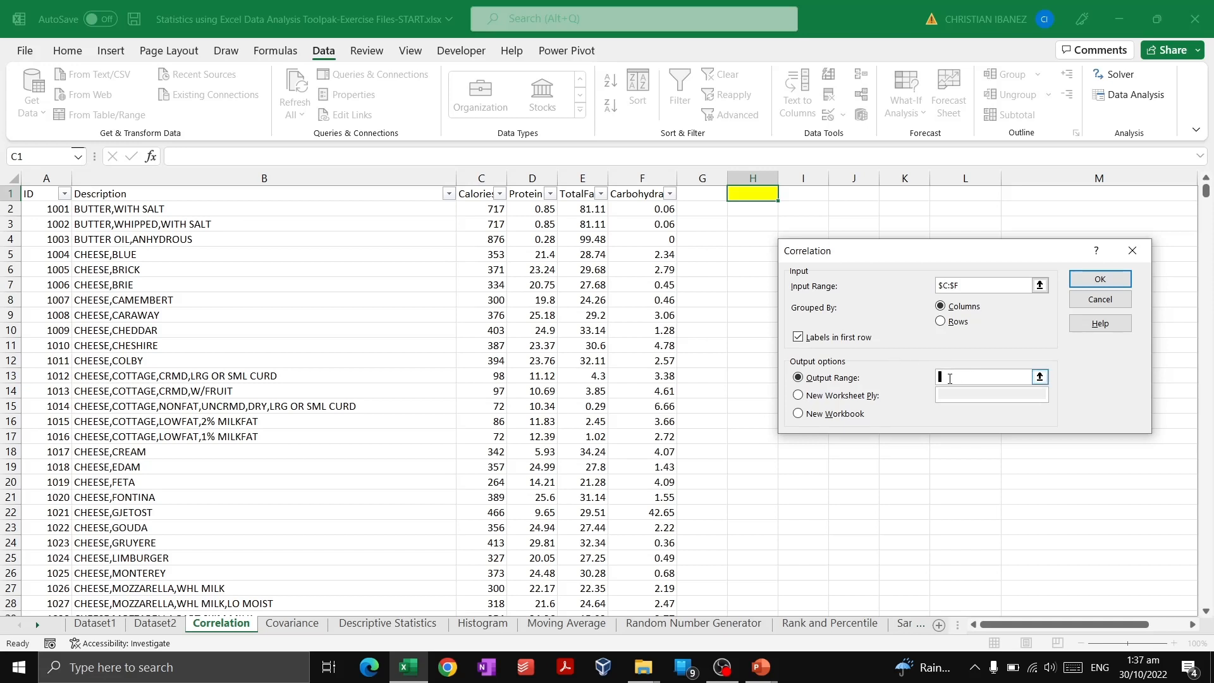
drag(935, 251, 877, 255)
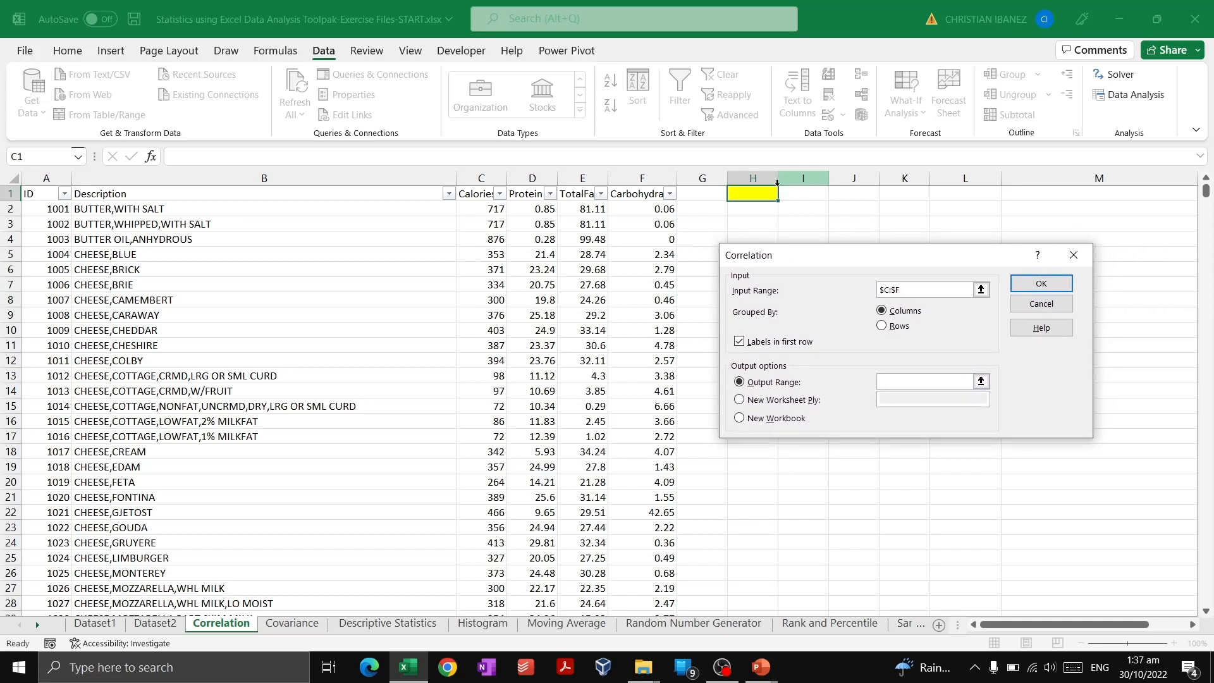
click(766, 195)
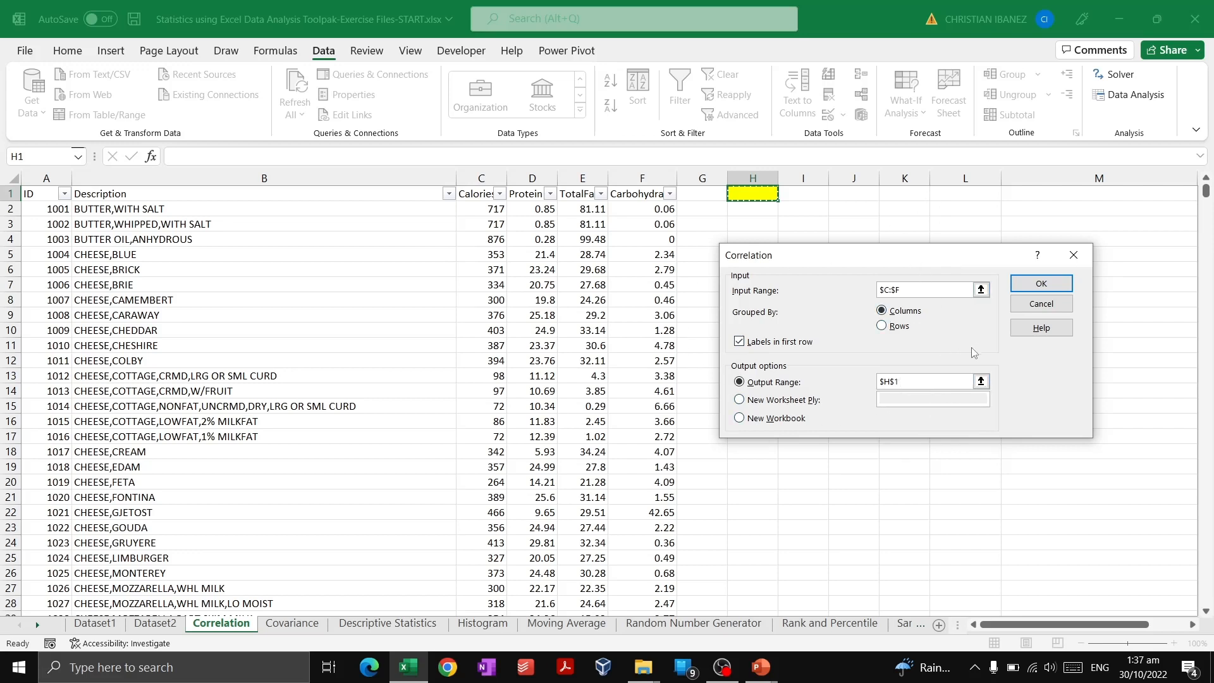
click(1051, 284)
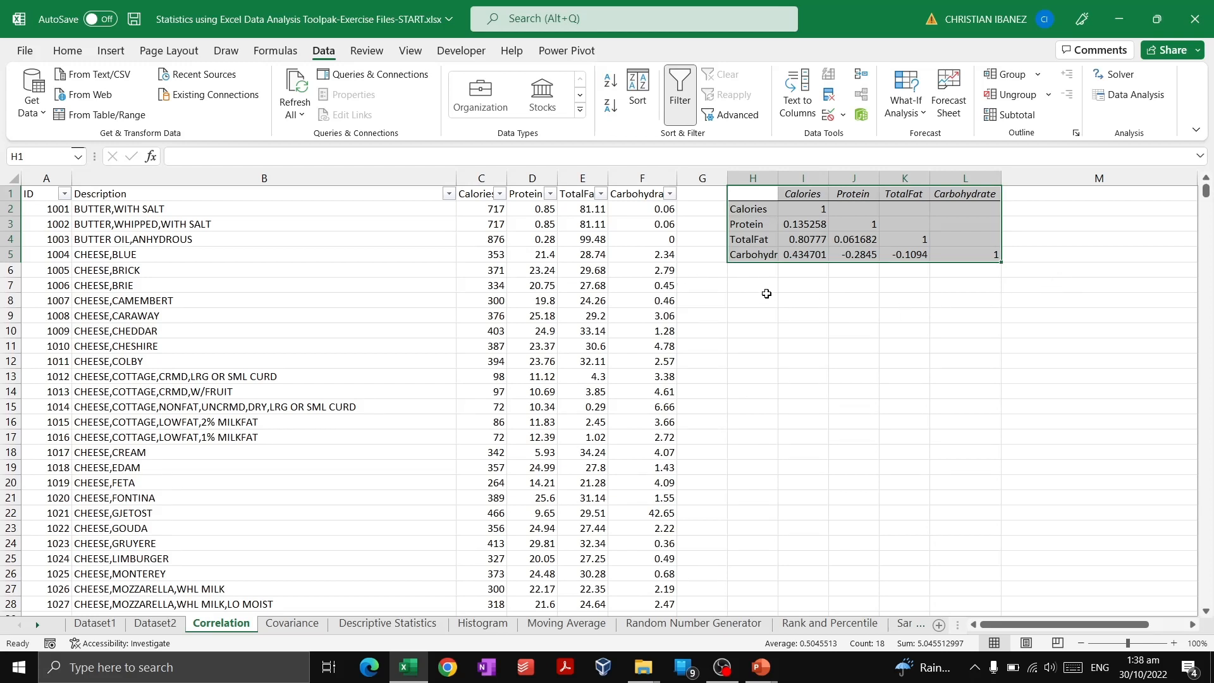
Examine the correlation coefficients between the nutrient variables in the output matrix.
click(766, 295)
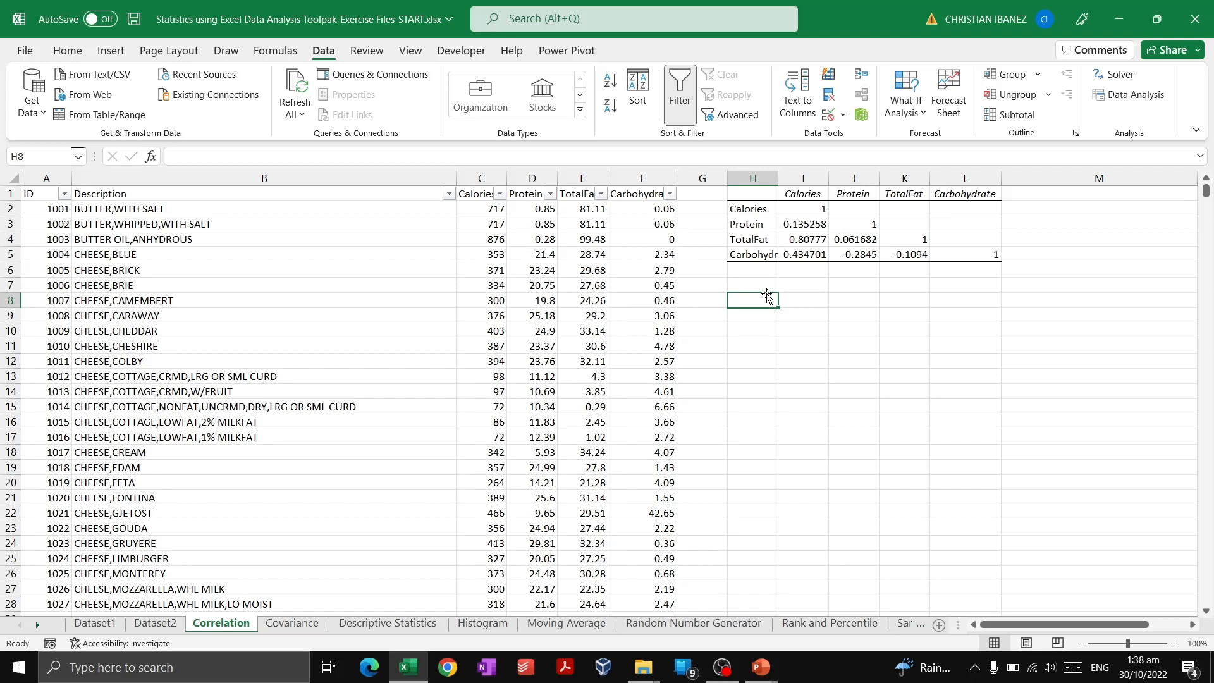
drag(764, 193, 954, 253)
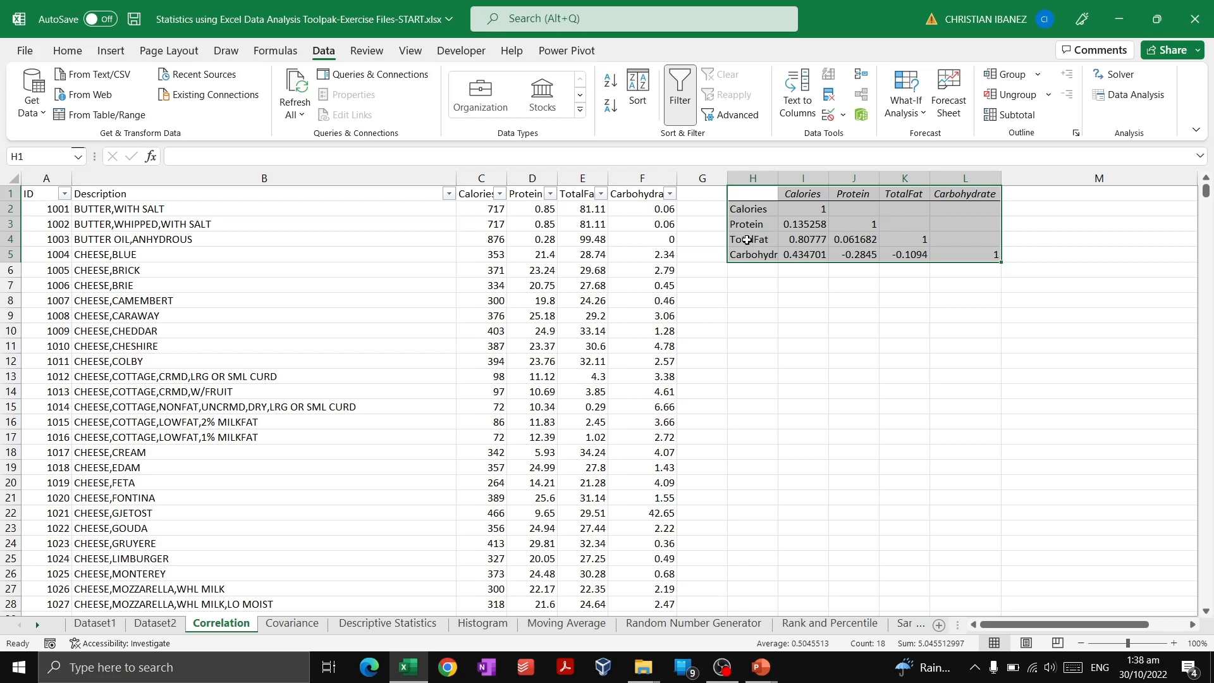
click(807, 238)
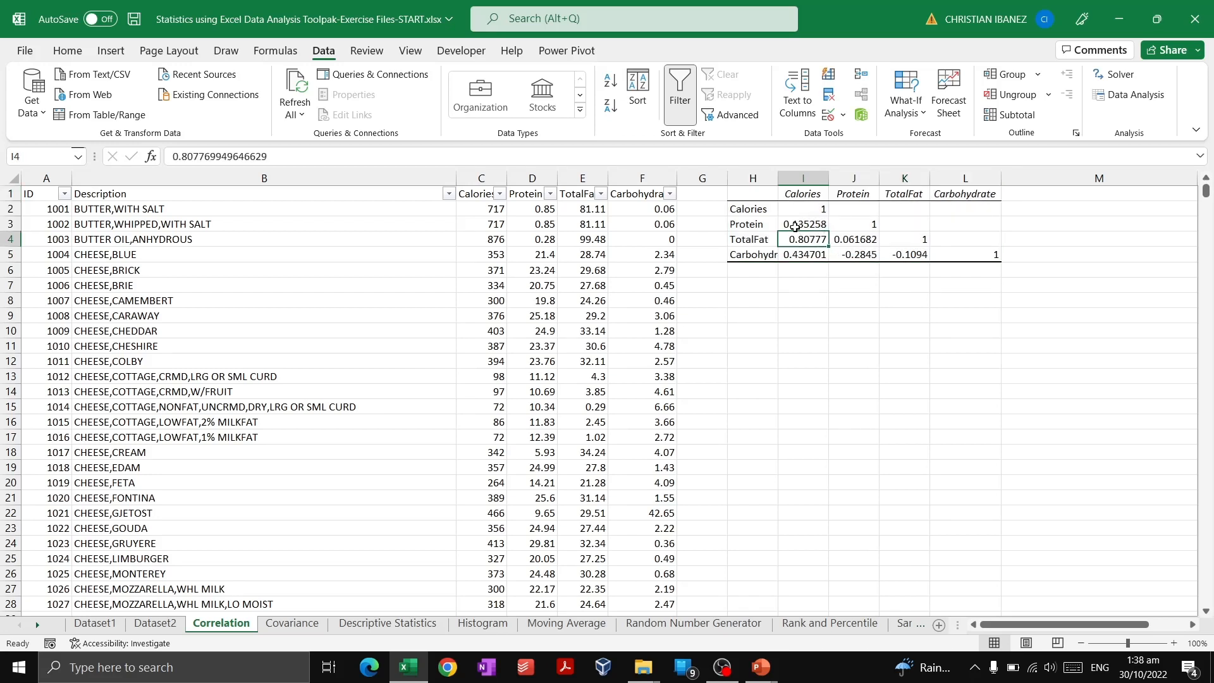
drag(770, 193, 990, 255)
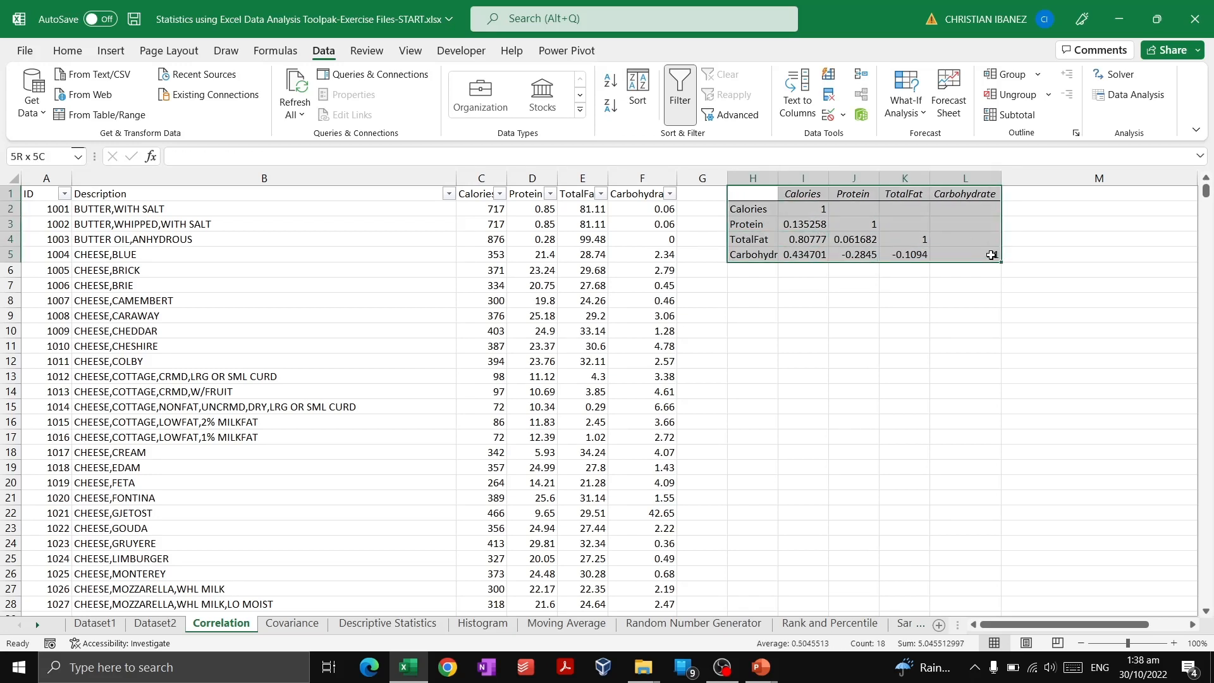
click(872, 240)
click(782, 245)
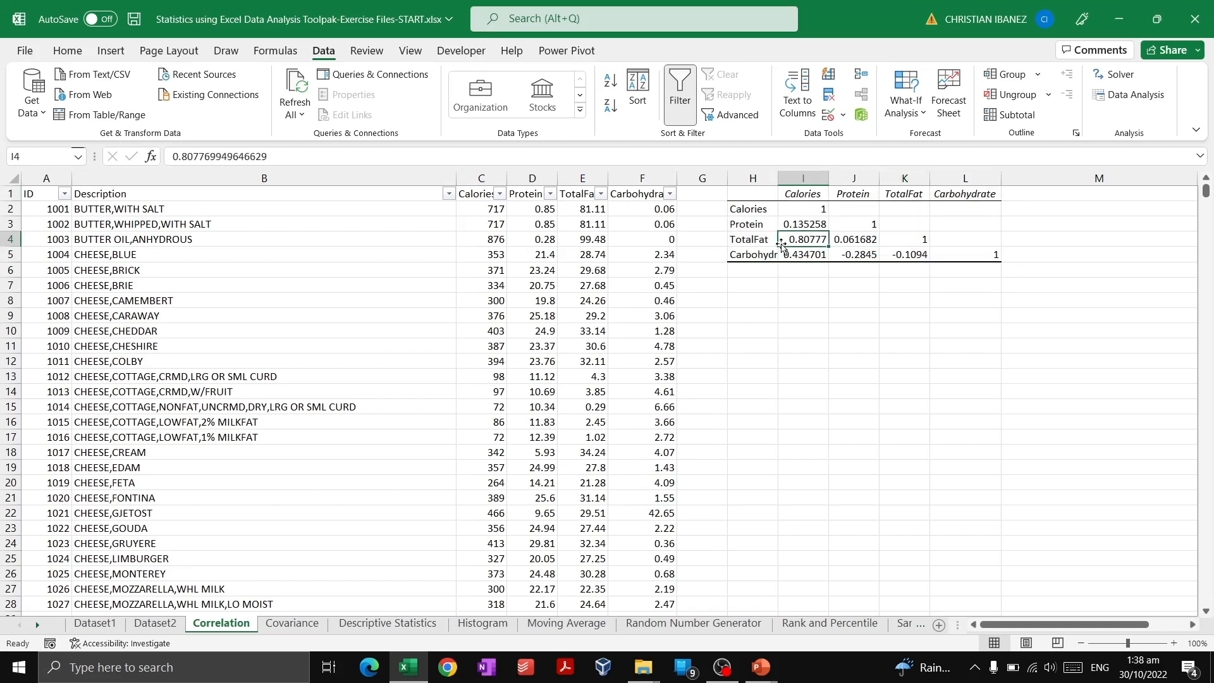
click(805, 209)
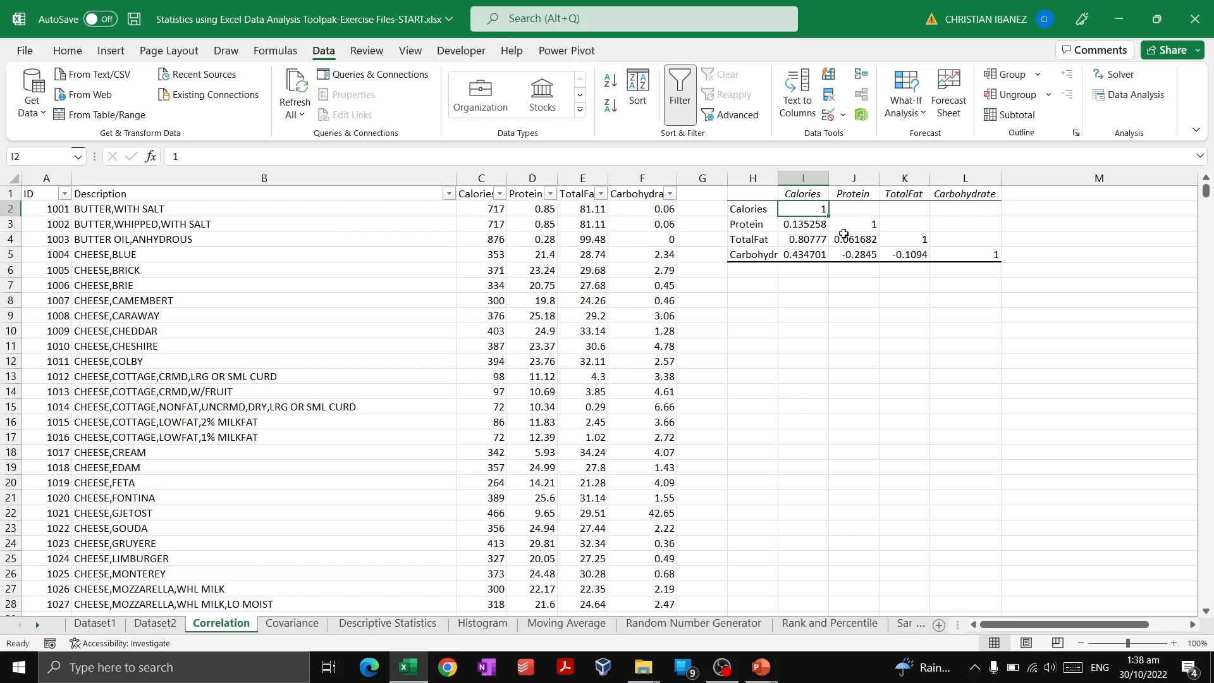
click(821, 243)
click(821, 209)
drag(854, 229, 970, 251)
click(865, 247)
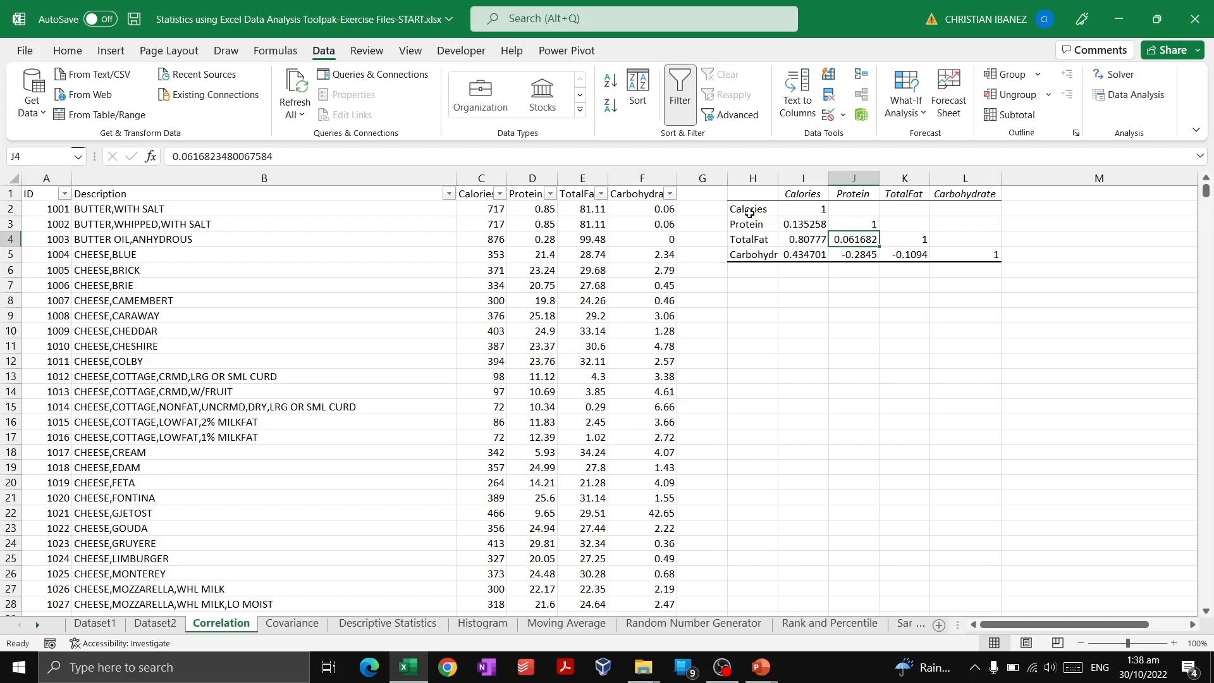
click(749, 209)
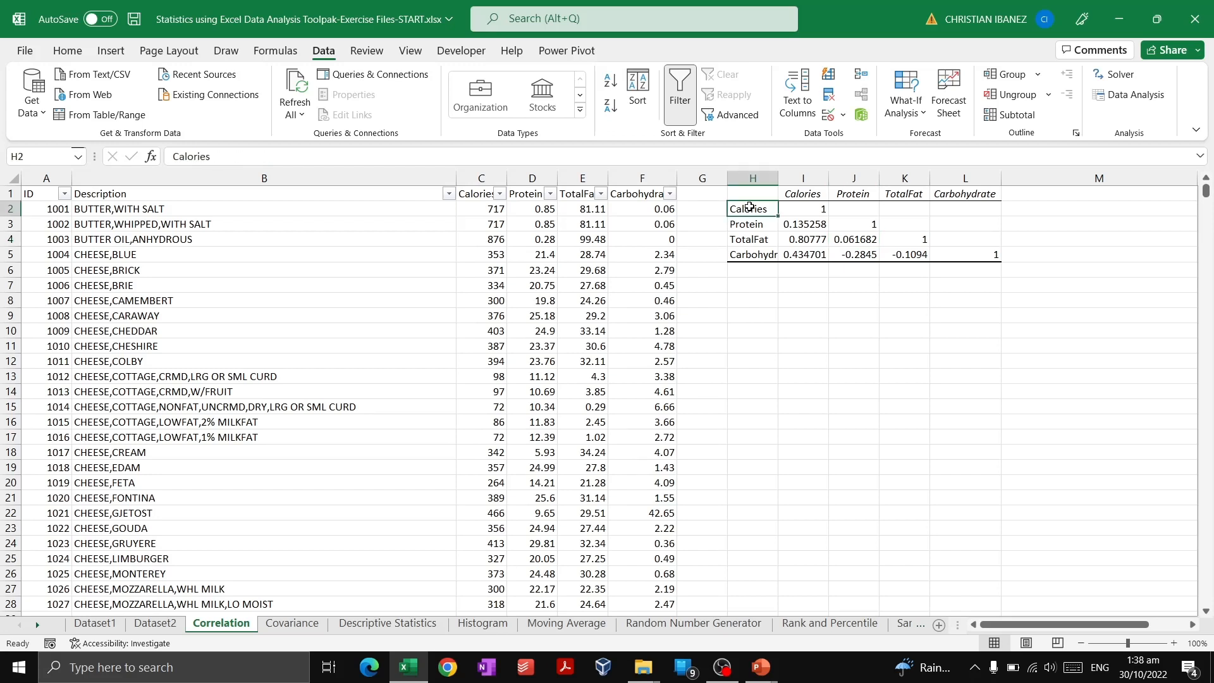
click(799, 191)
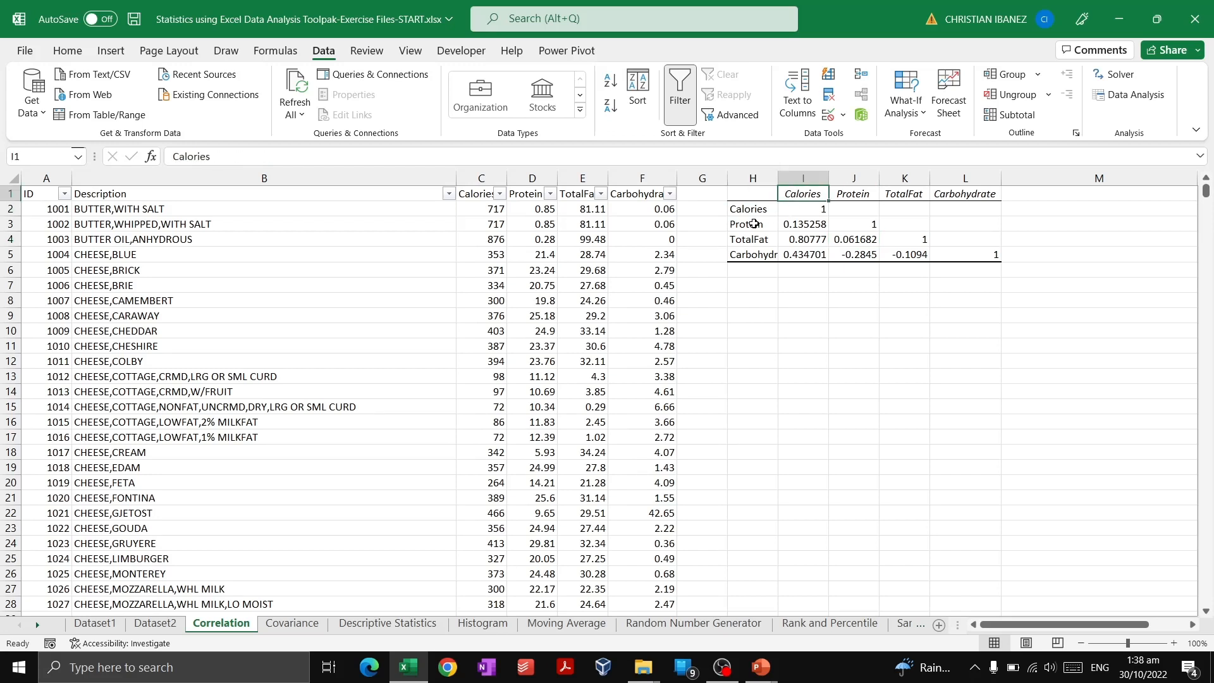
Inspect the pairwise coefficients in the correlation matrix's lower triangle and its blank upper cells, cell by cell.
click(768, 223)
click(856, 191)
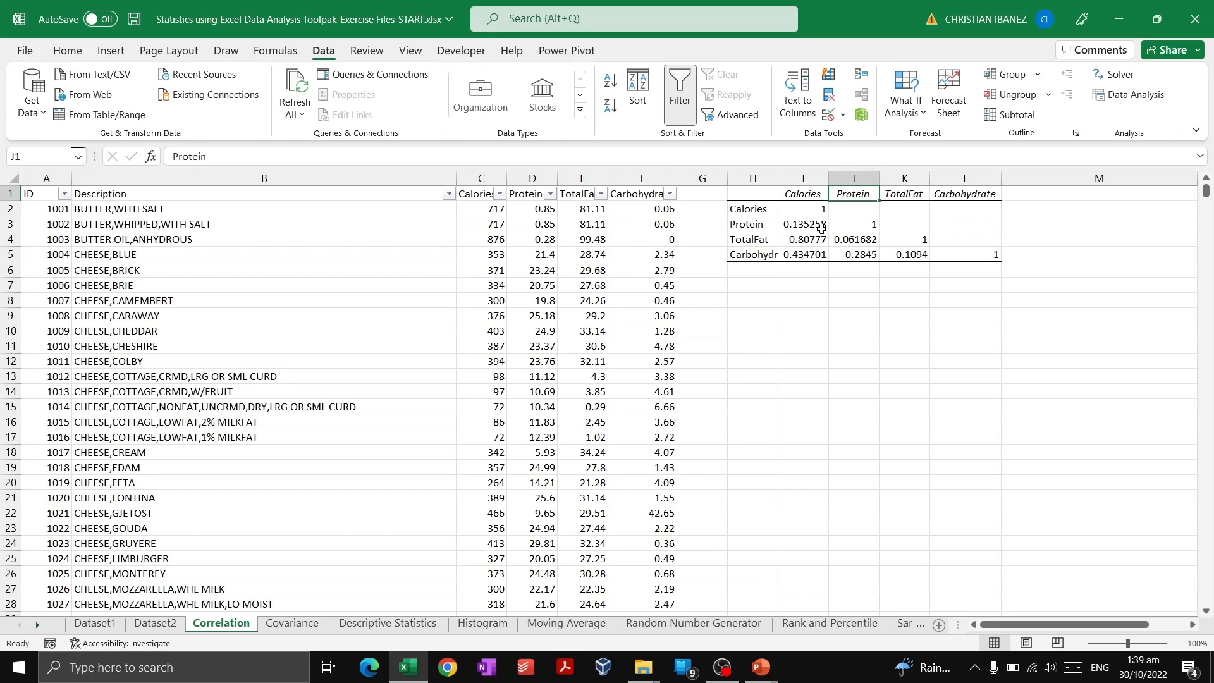
click(820, 228)
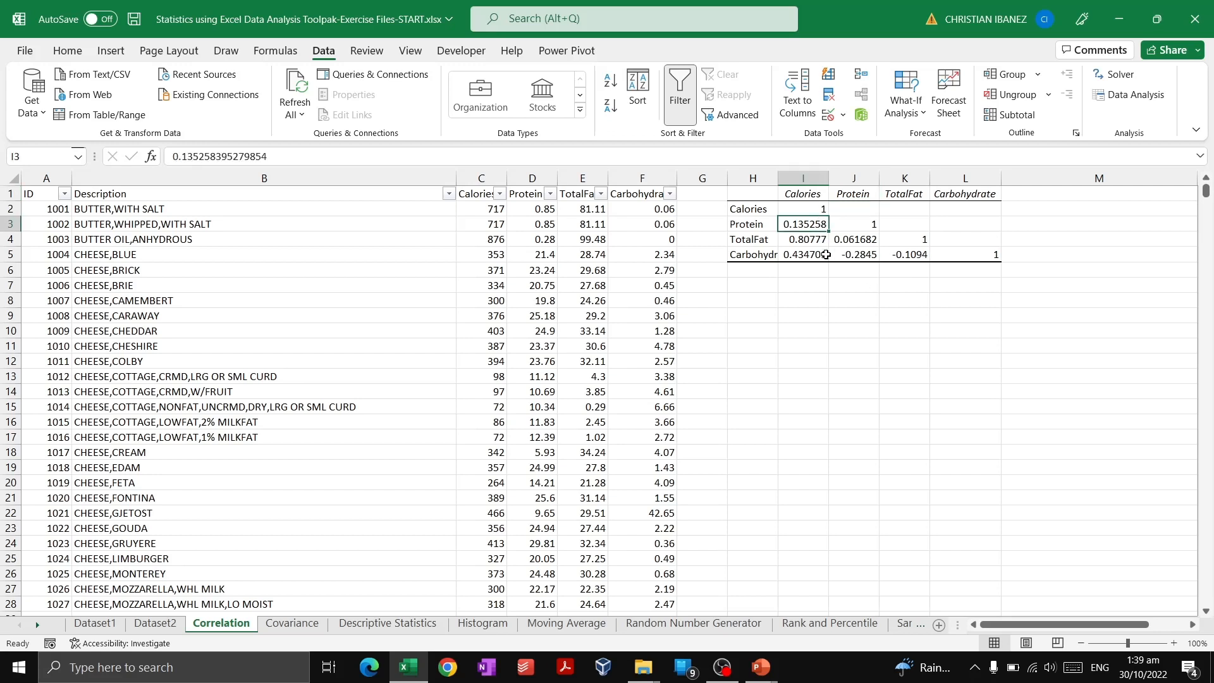
drag(804, 223, 952, 225)
ctrl+click(967, 239)
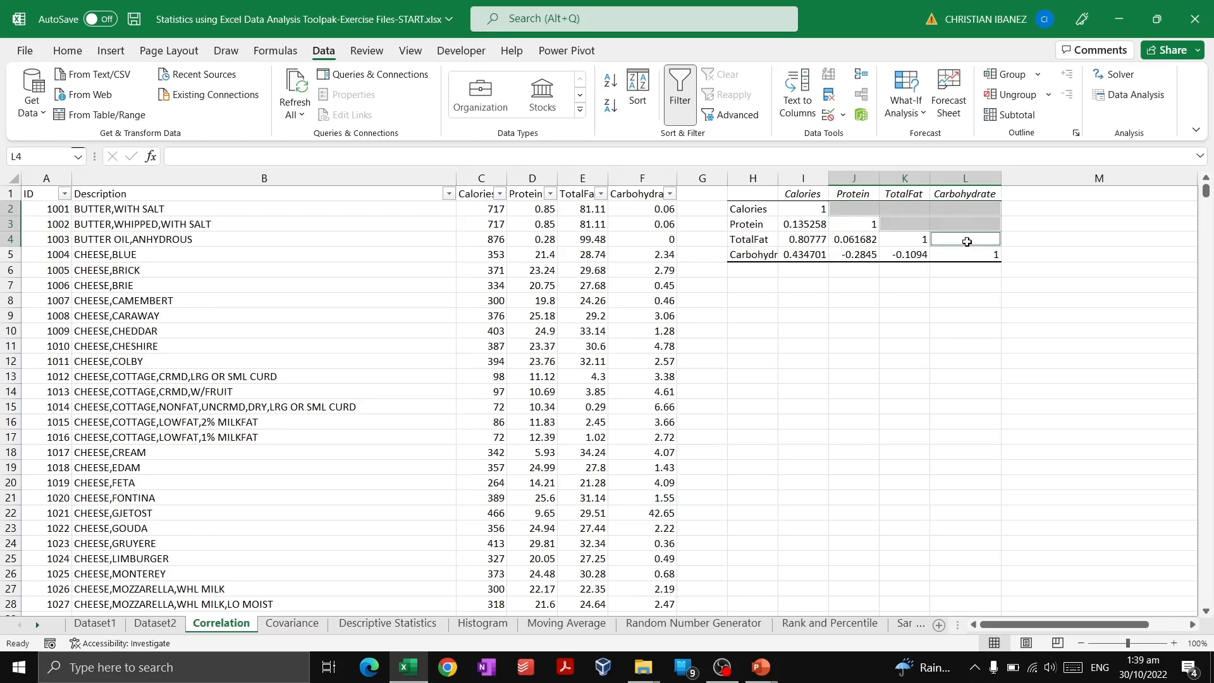
drag(902, 254, 819, 252)
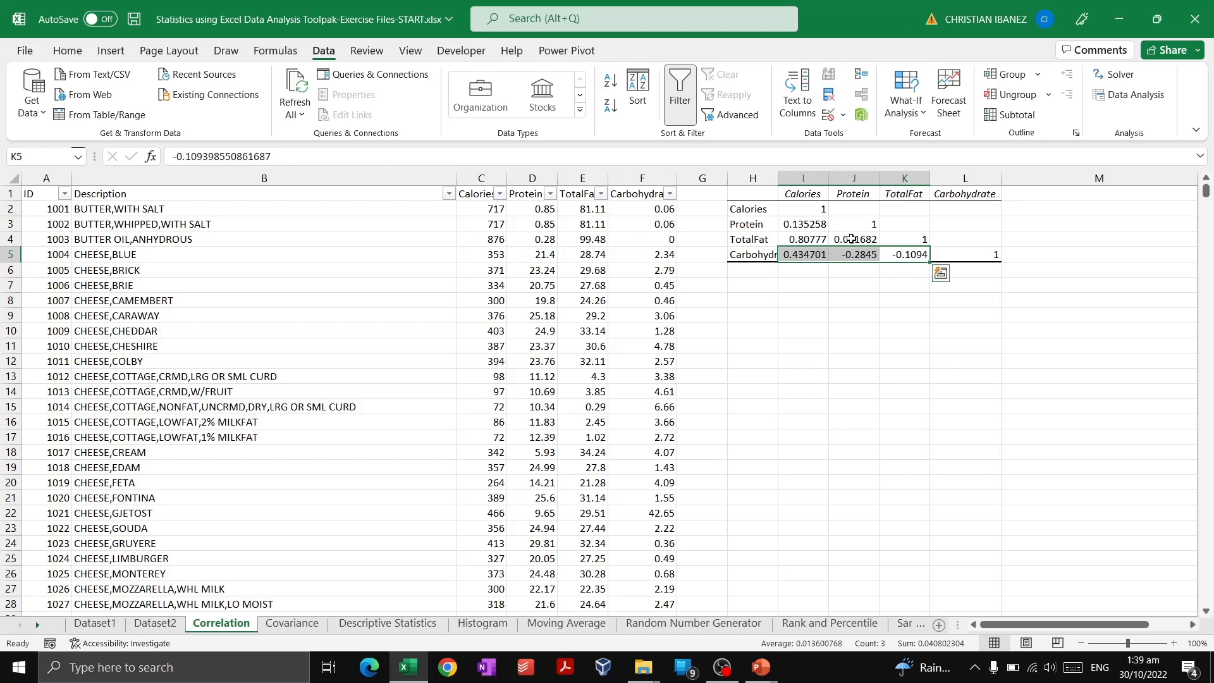
ctrl+click(822, 239)
click(852, 239)
drag(852, 238, 806, 228)
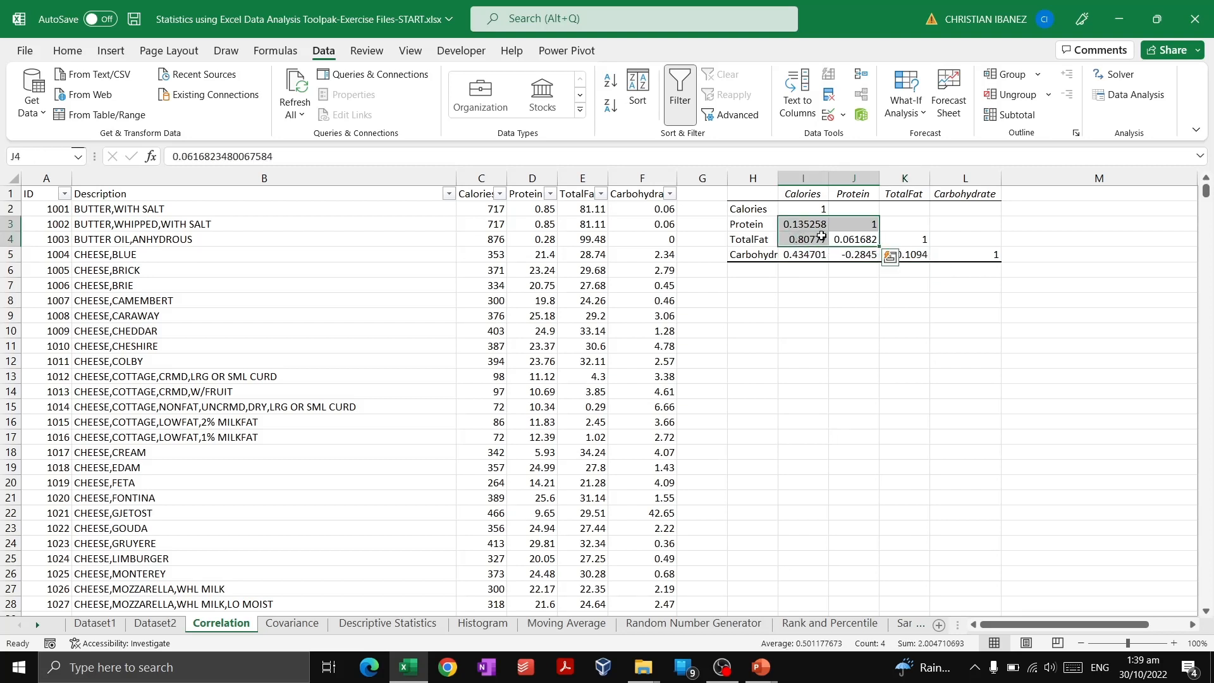
click(844, 238)
click(871, 210)
click(914, 206)
click(946, 207)
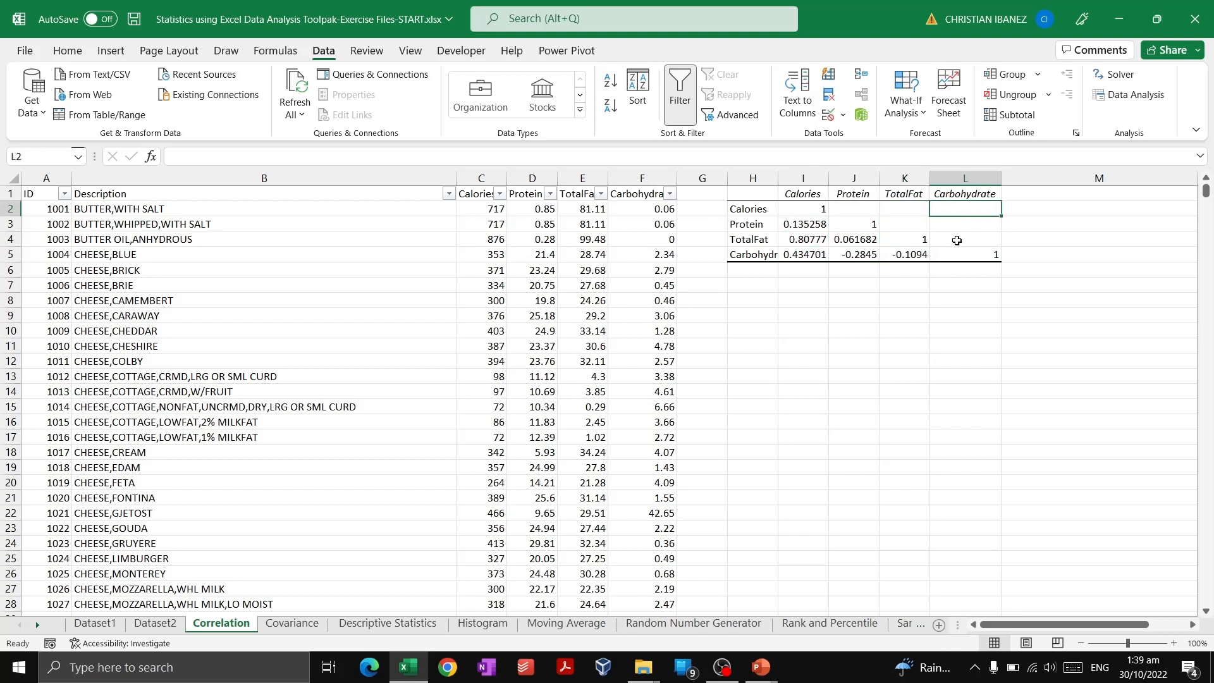
click(956, 240)
click(916, 227)
click(982, 225)
click(980, 239)
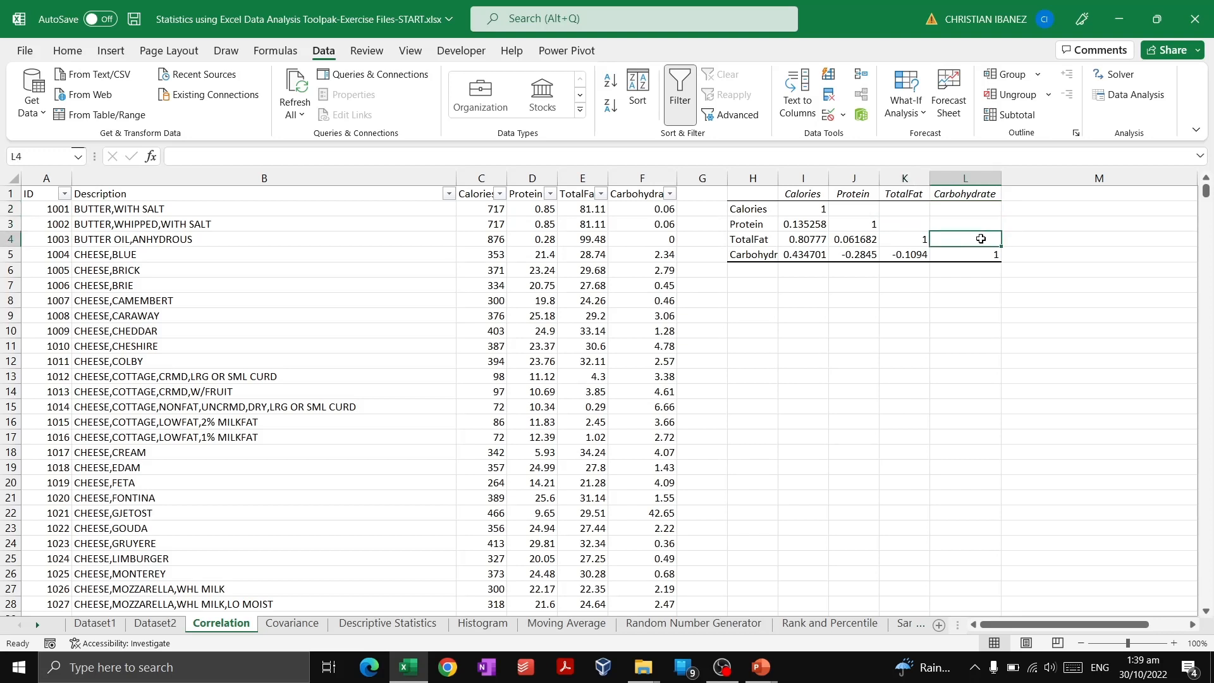
click(903, 256)
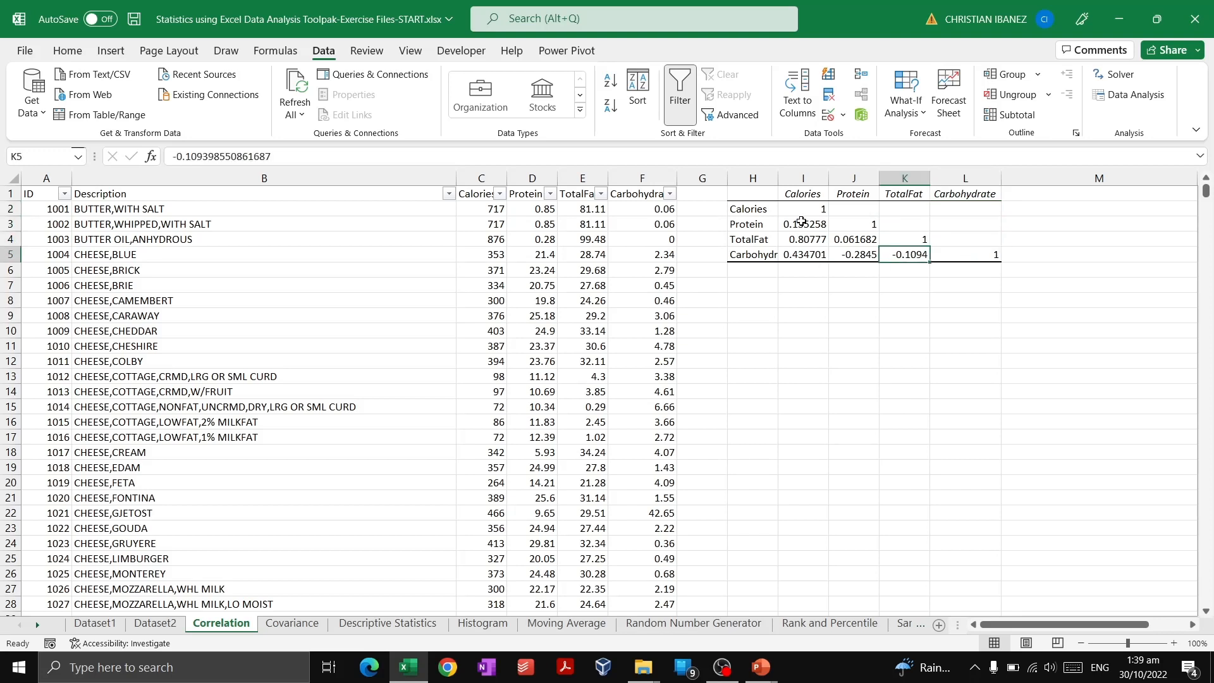
drag(801, 220, 865, 253)
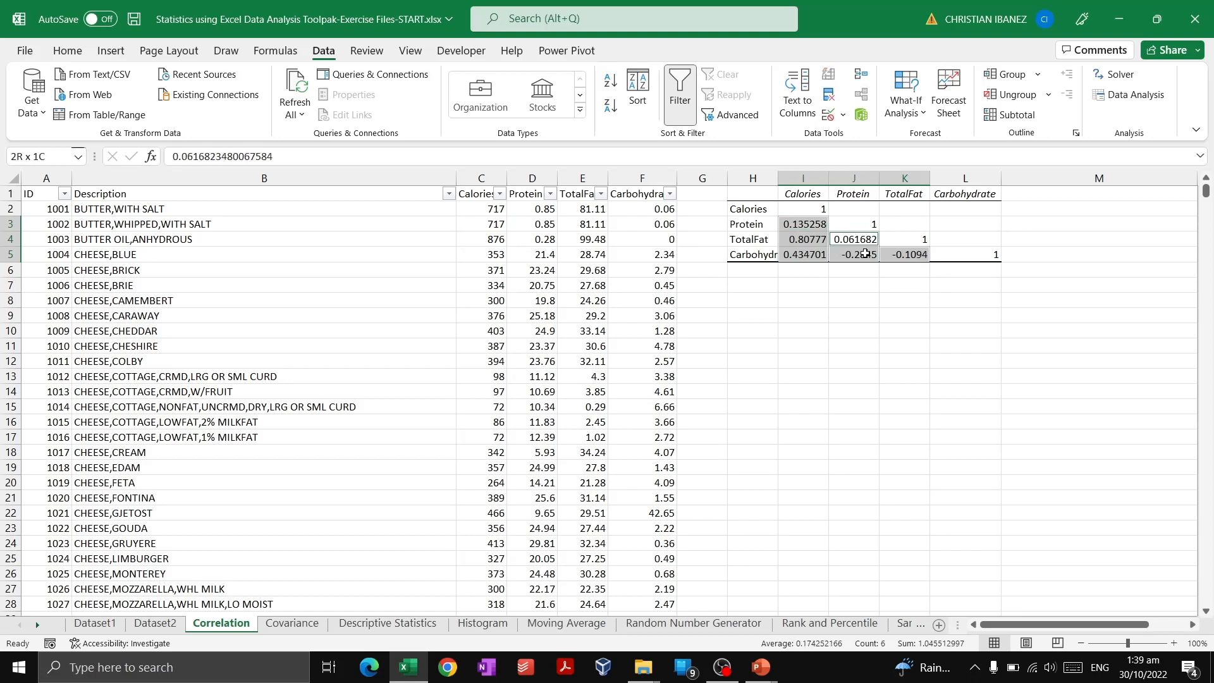
click(821, 254)
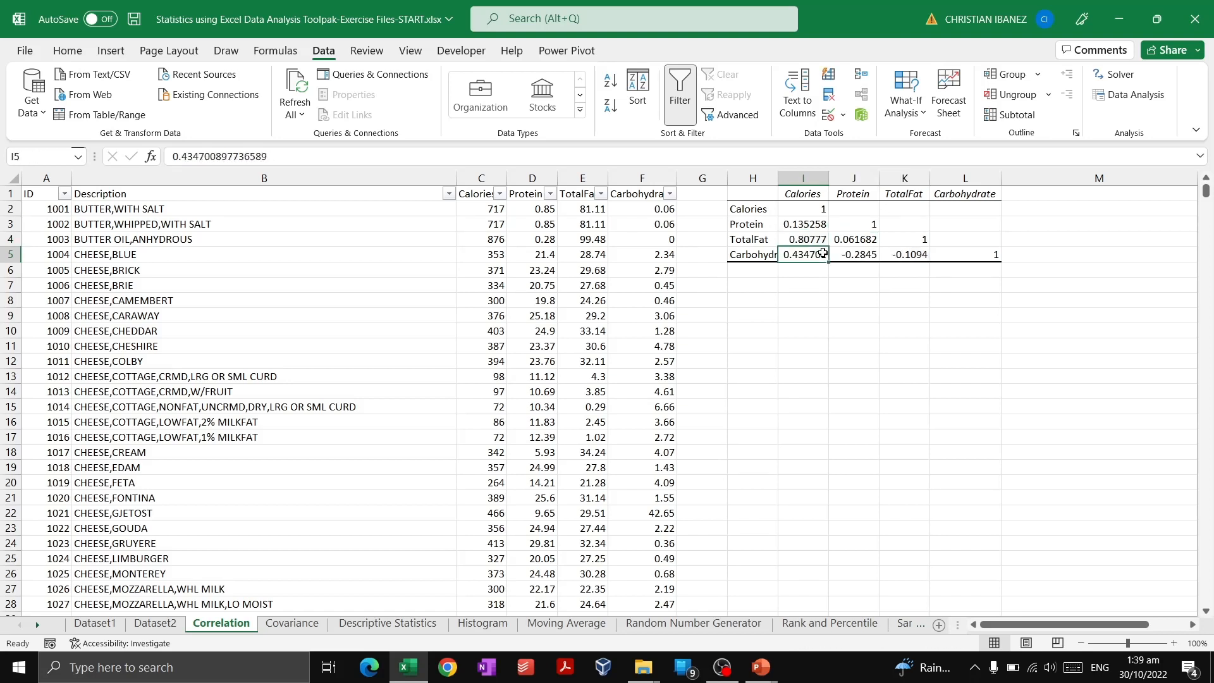
Check the Calories column's coefficients against the TotalFat and Carbohydrate row labels, and select the whole output matrix.
click(750, 239)
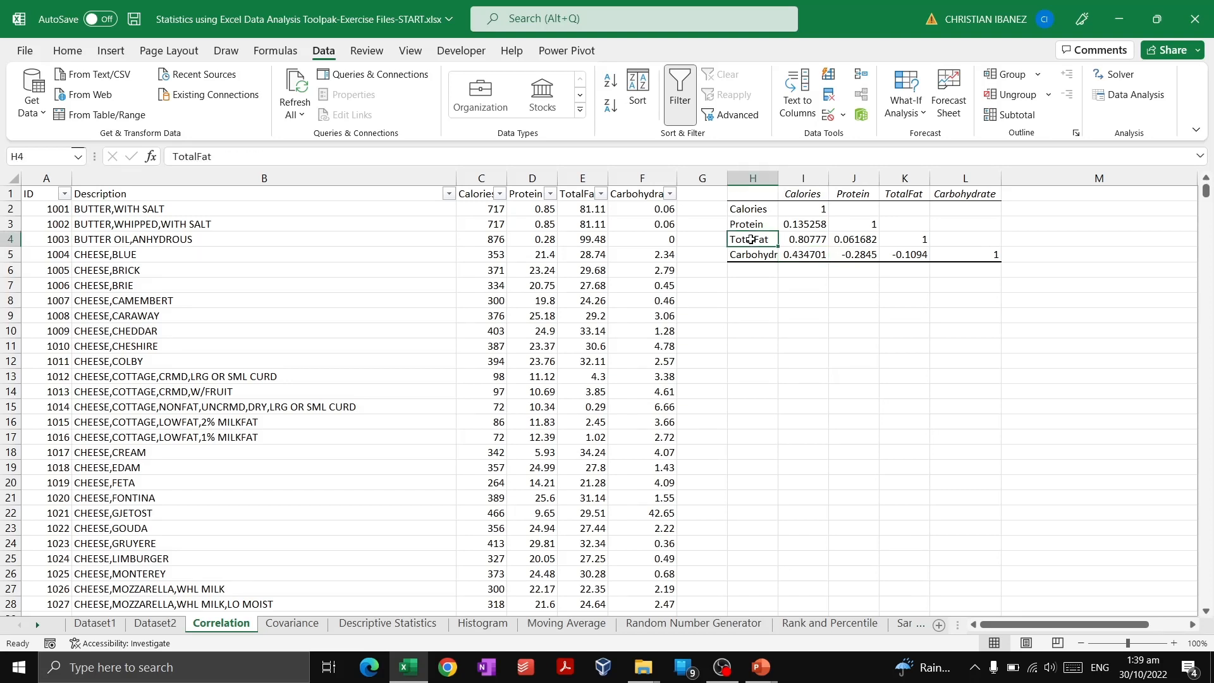
ctrl+click(811, 194)
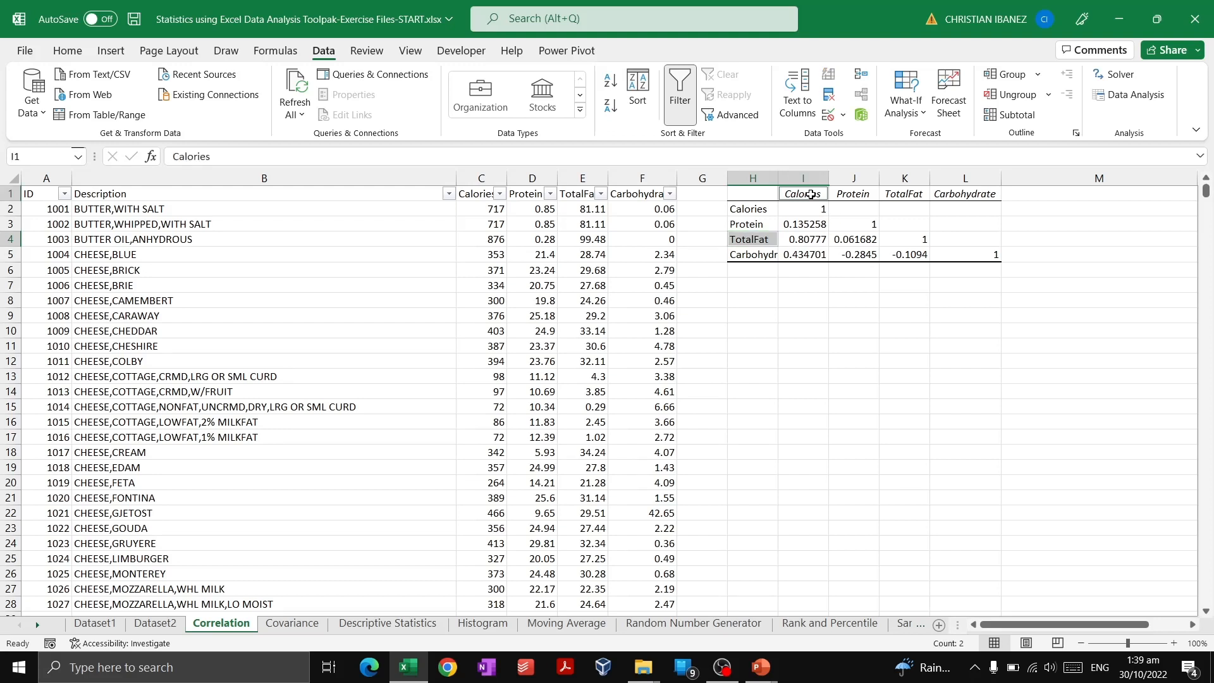
click(824, 244)
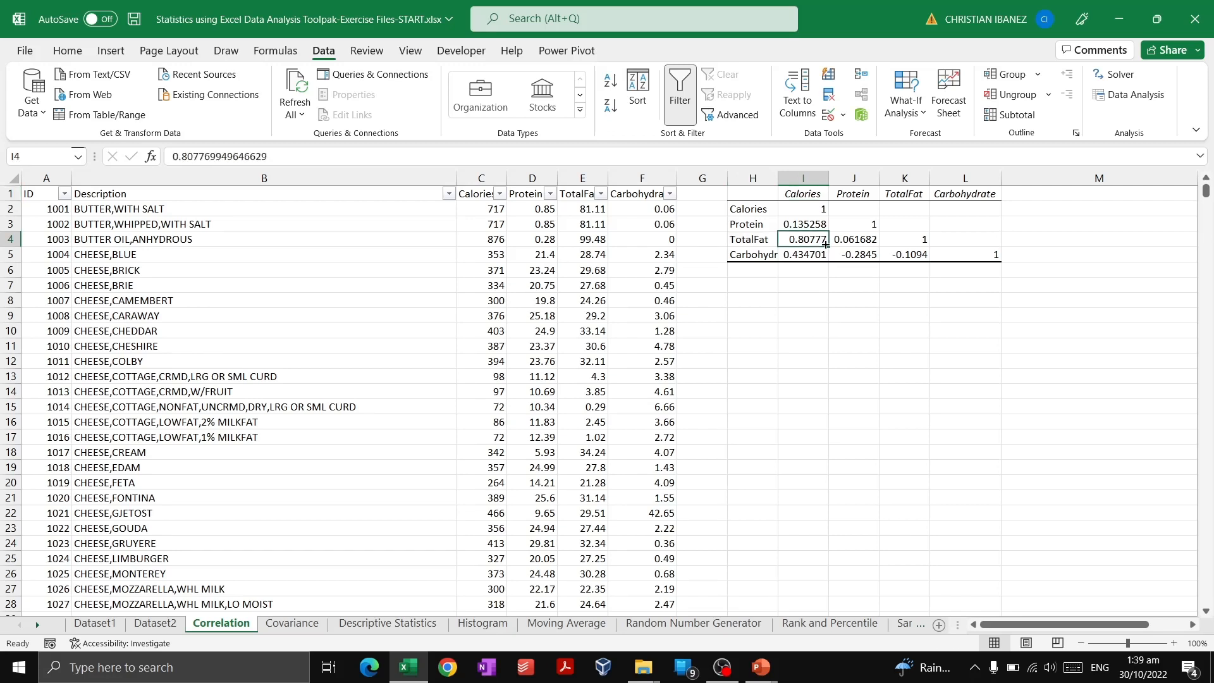
click(807, 256)
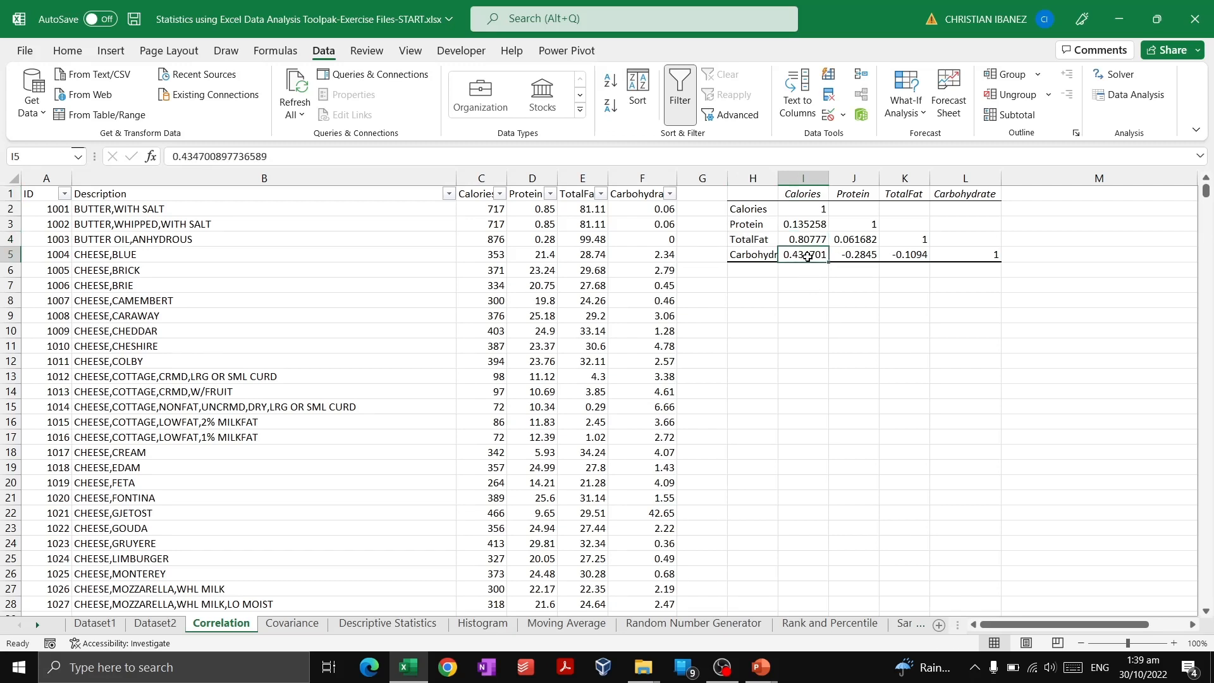
click(765, 243)
click(798, 239)
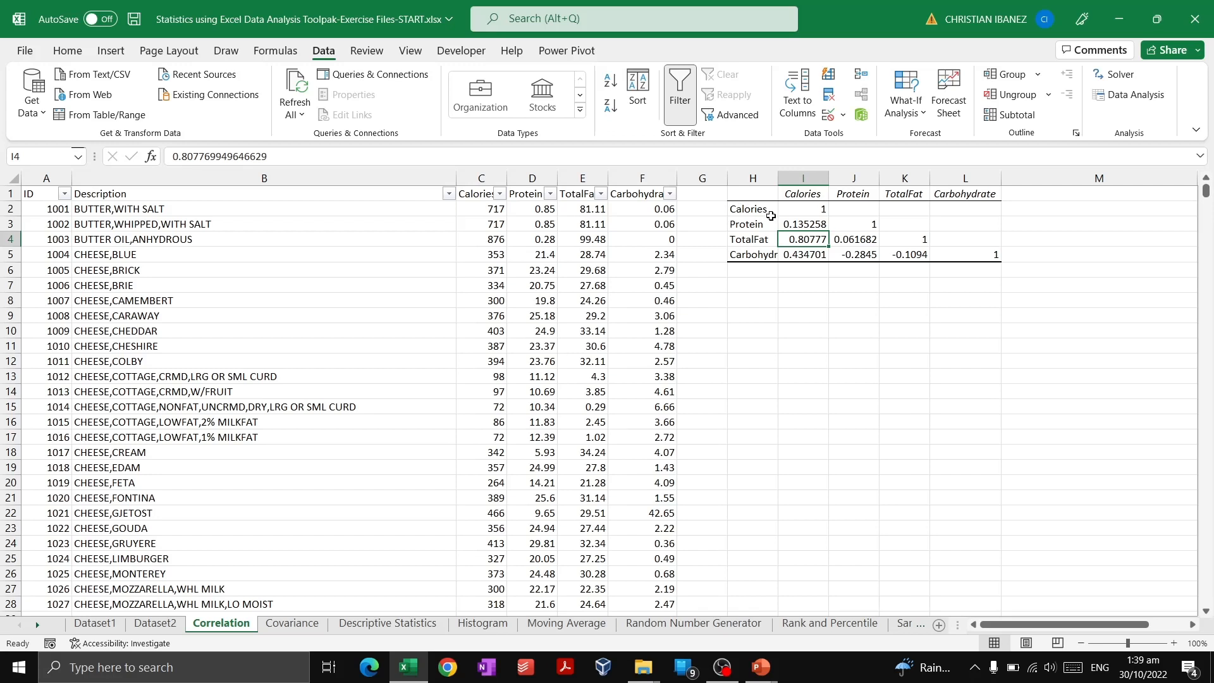
click(752, 254)
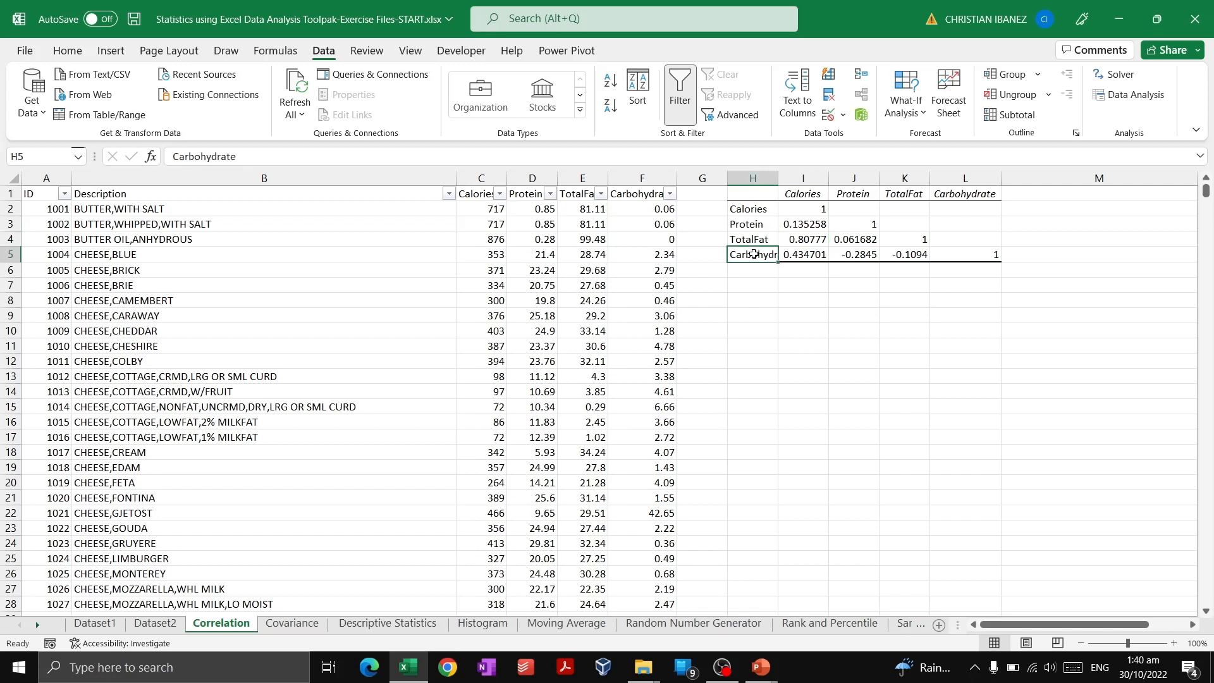
ctrl+click(911, 193)
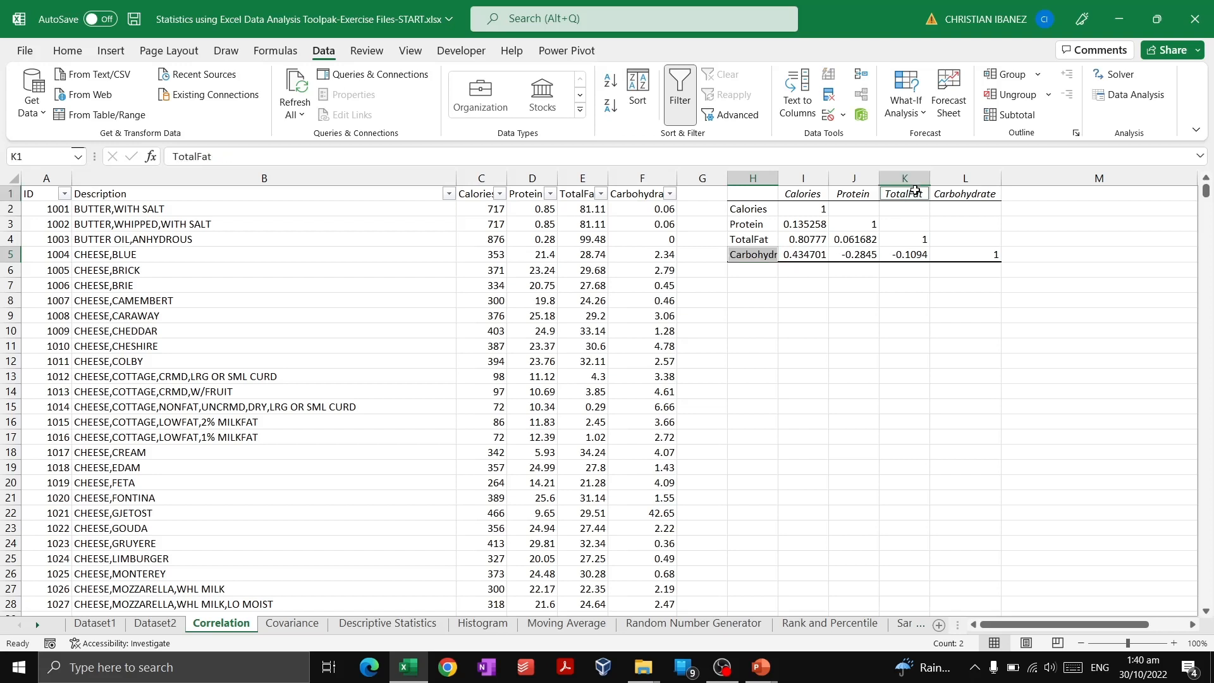
click(903, 256)
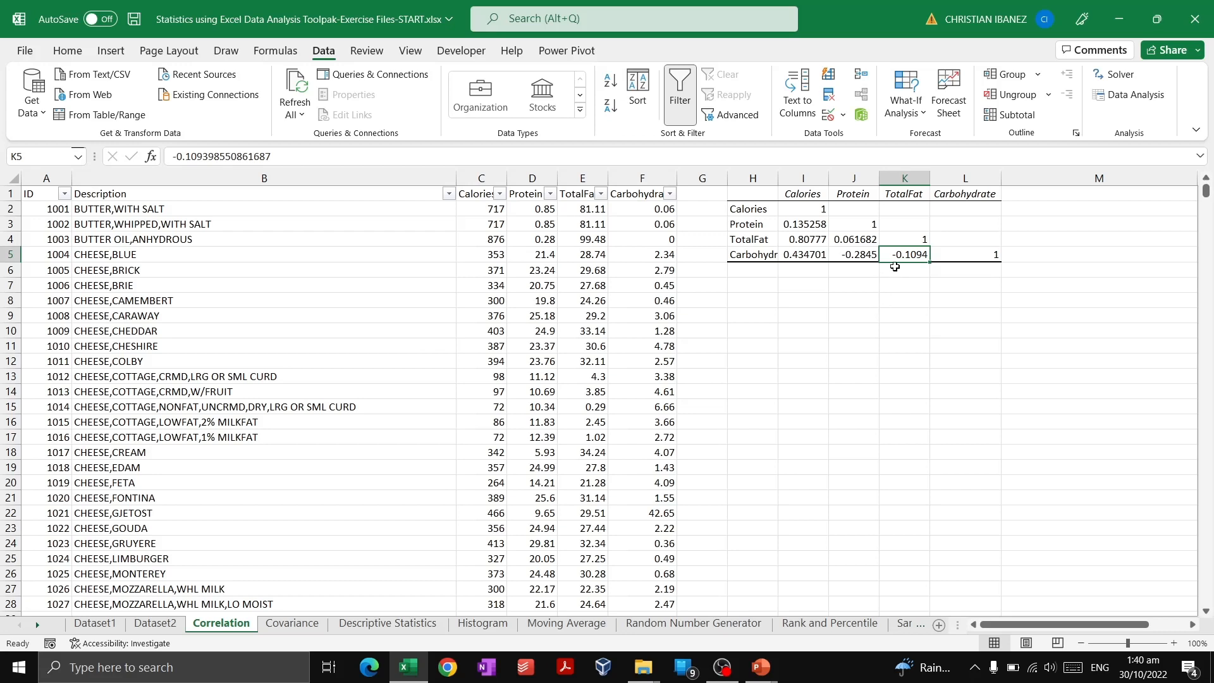
click(797, 255)
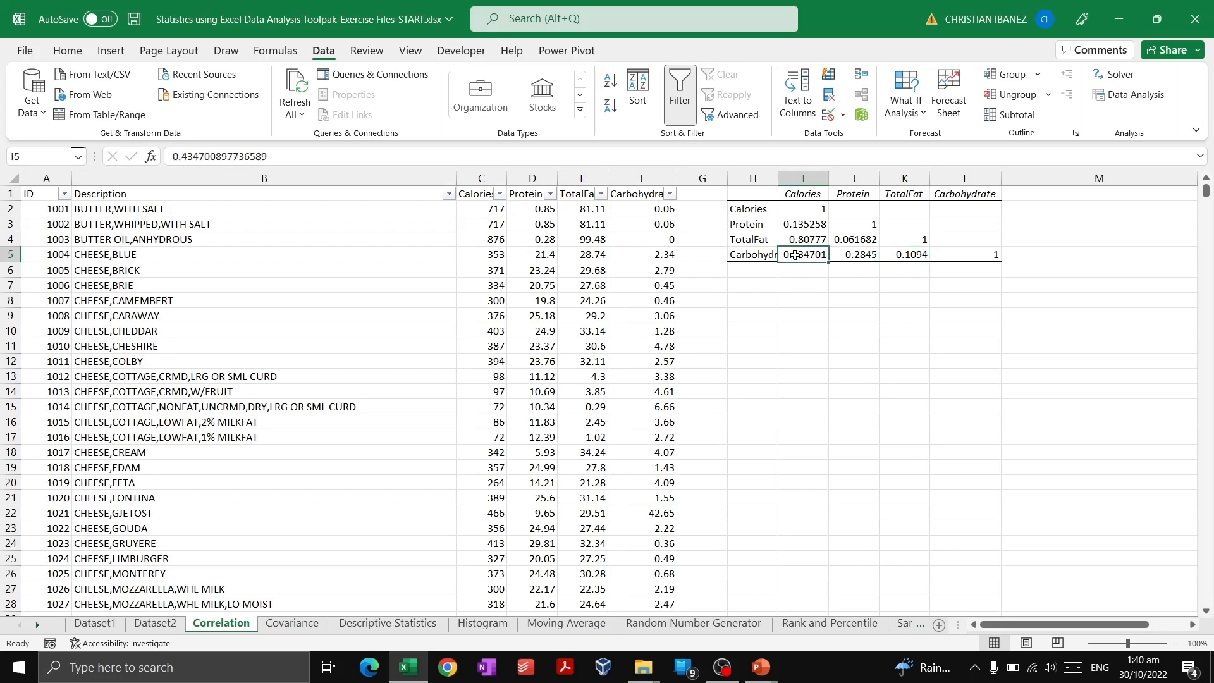
click(755, 250)
click(756, 241)
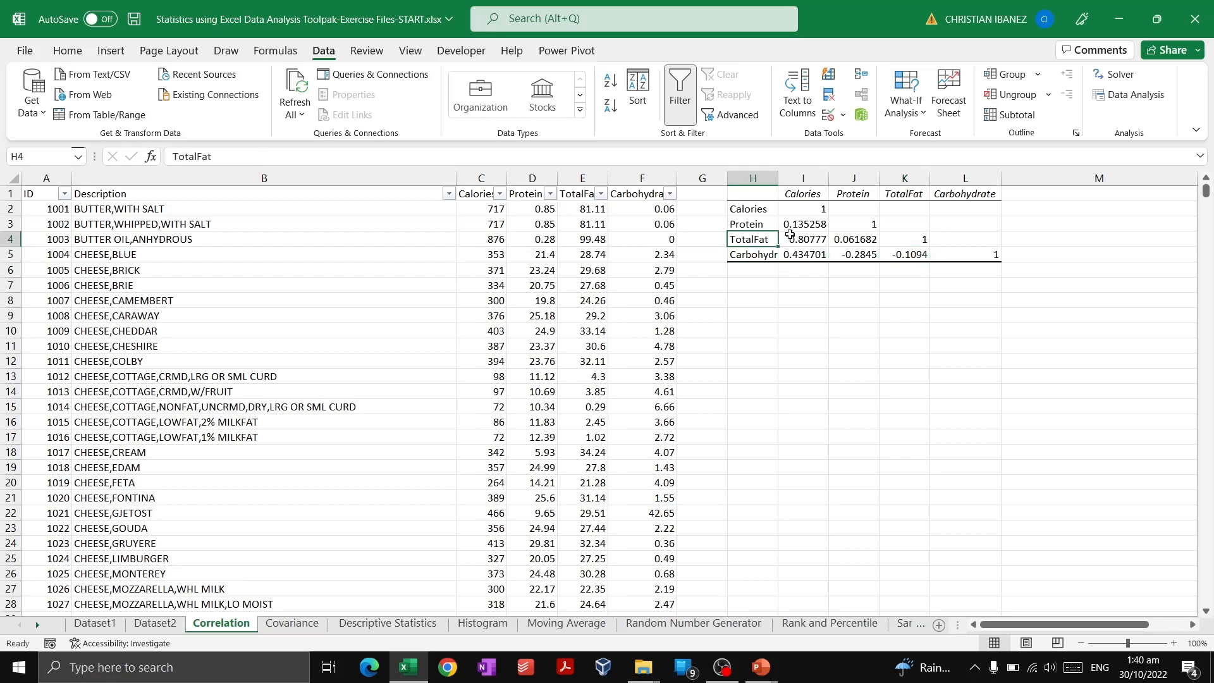
click(787, 239)
click(812, 190)
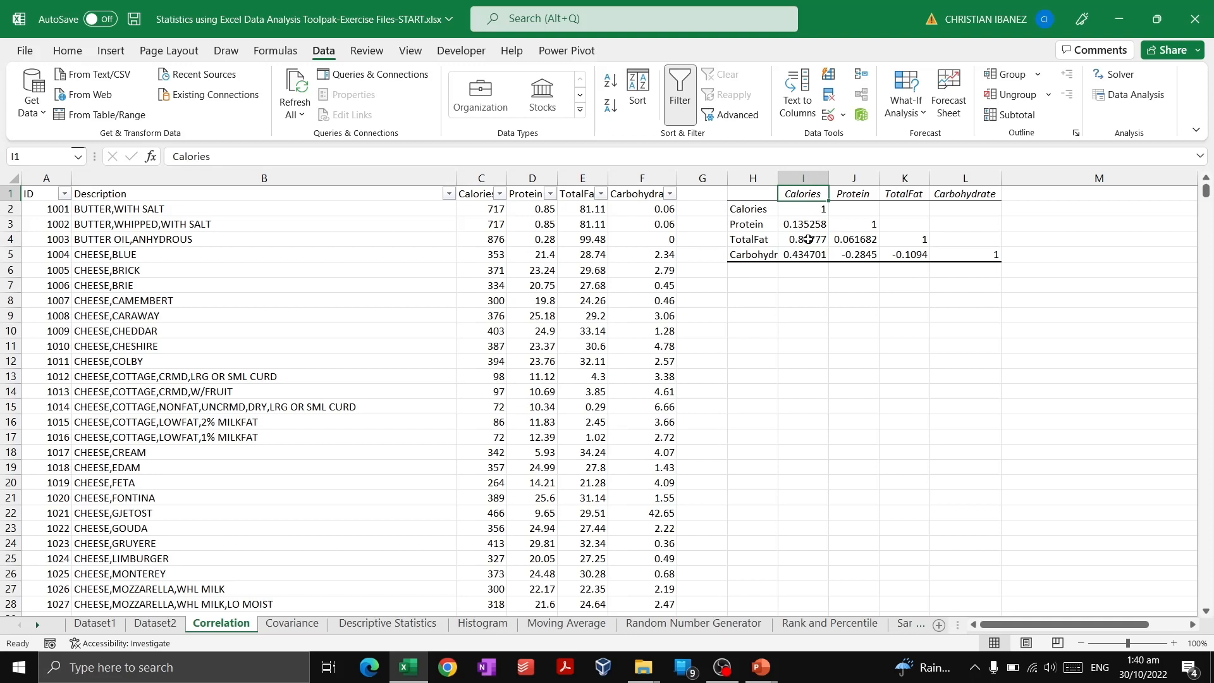
click(808, 239)
click(754, 241)
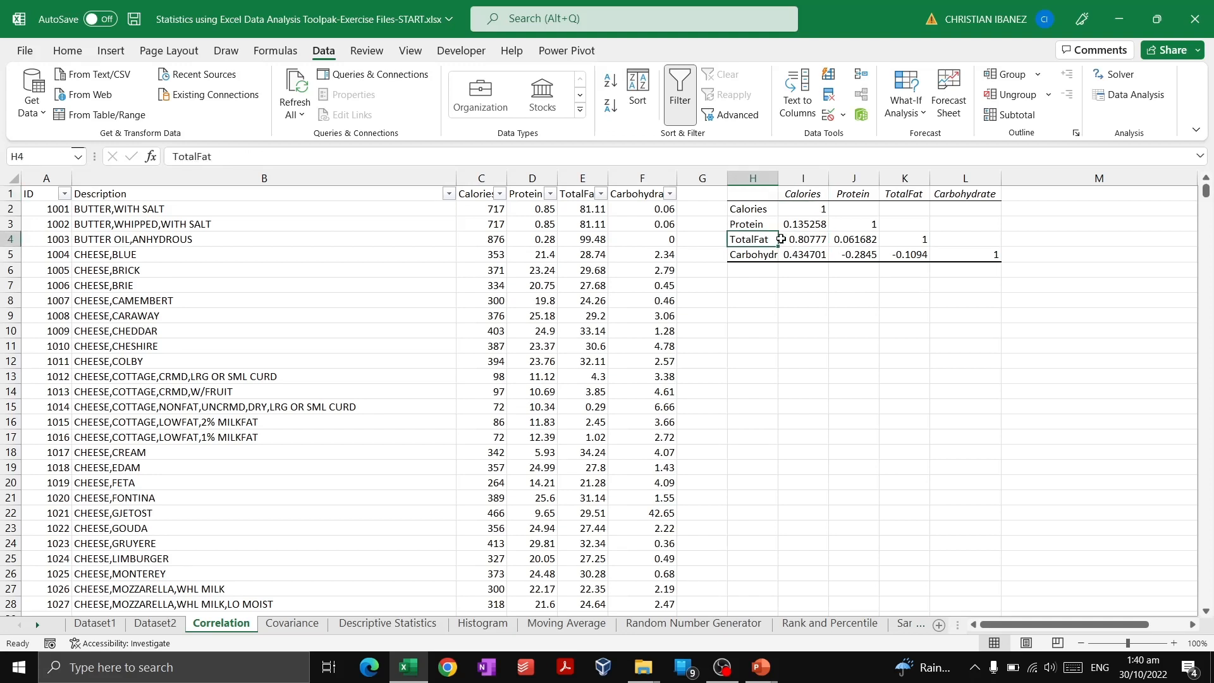
click(820, 195)
click(823, 240)
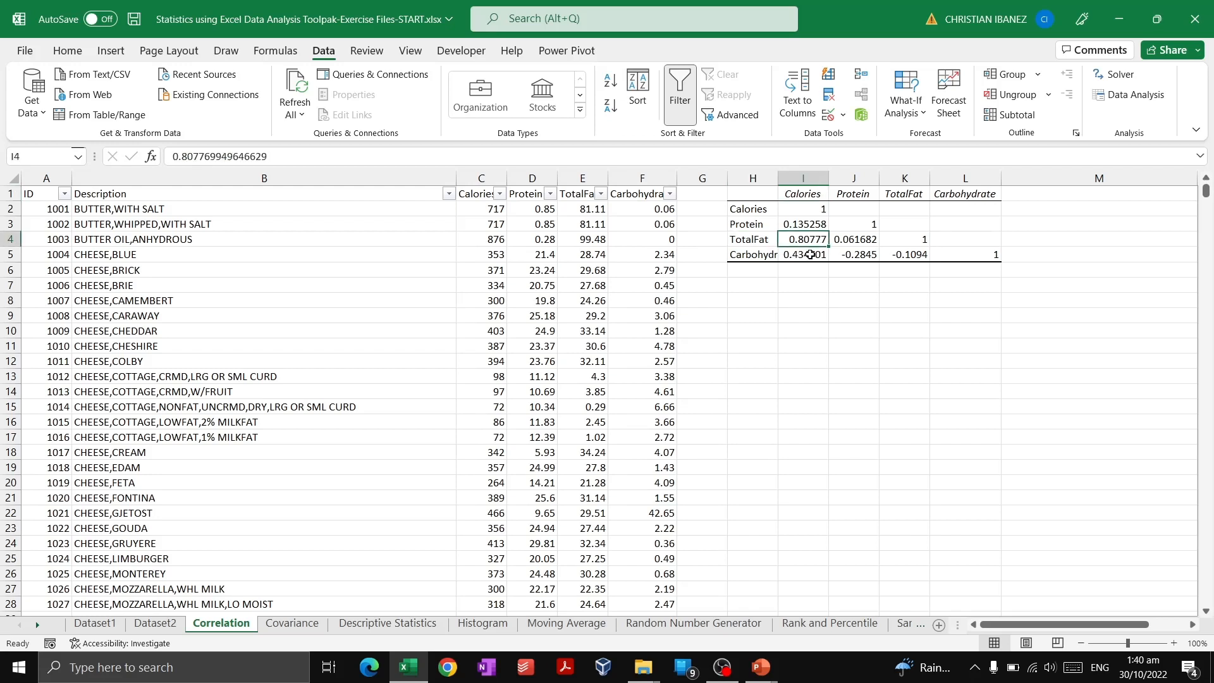
click(816, 255)
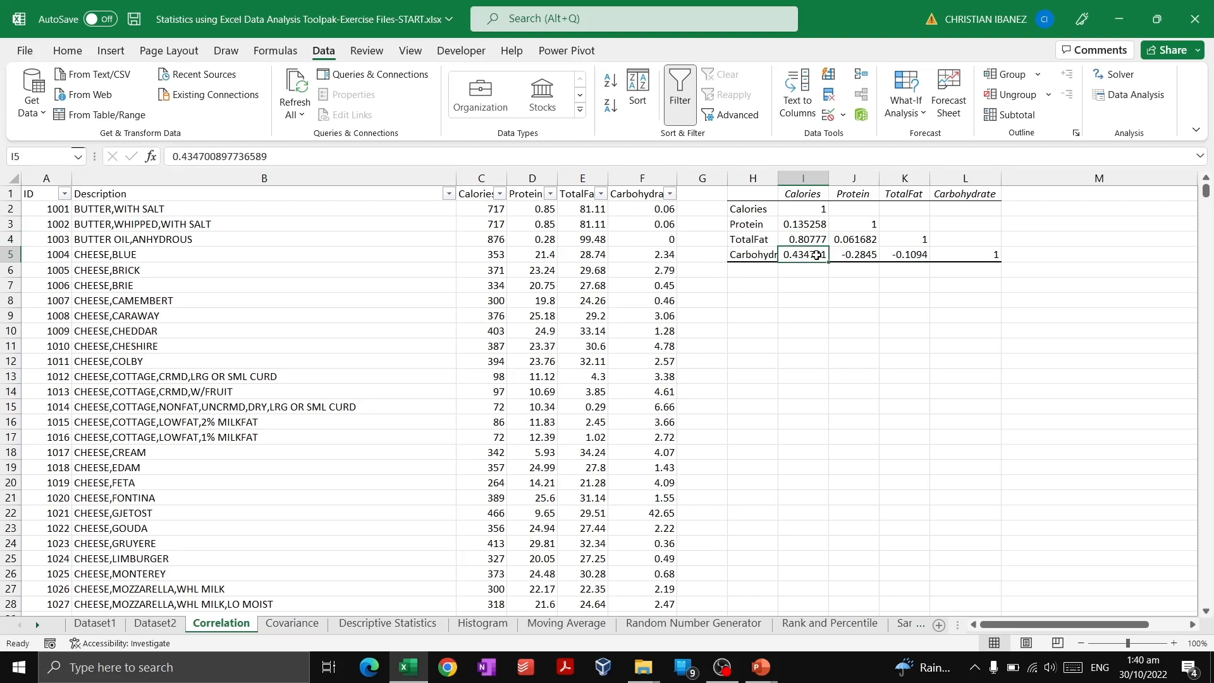
click(858, 243)
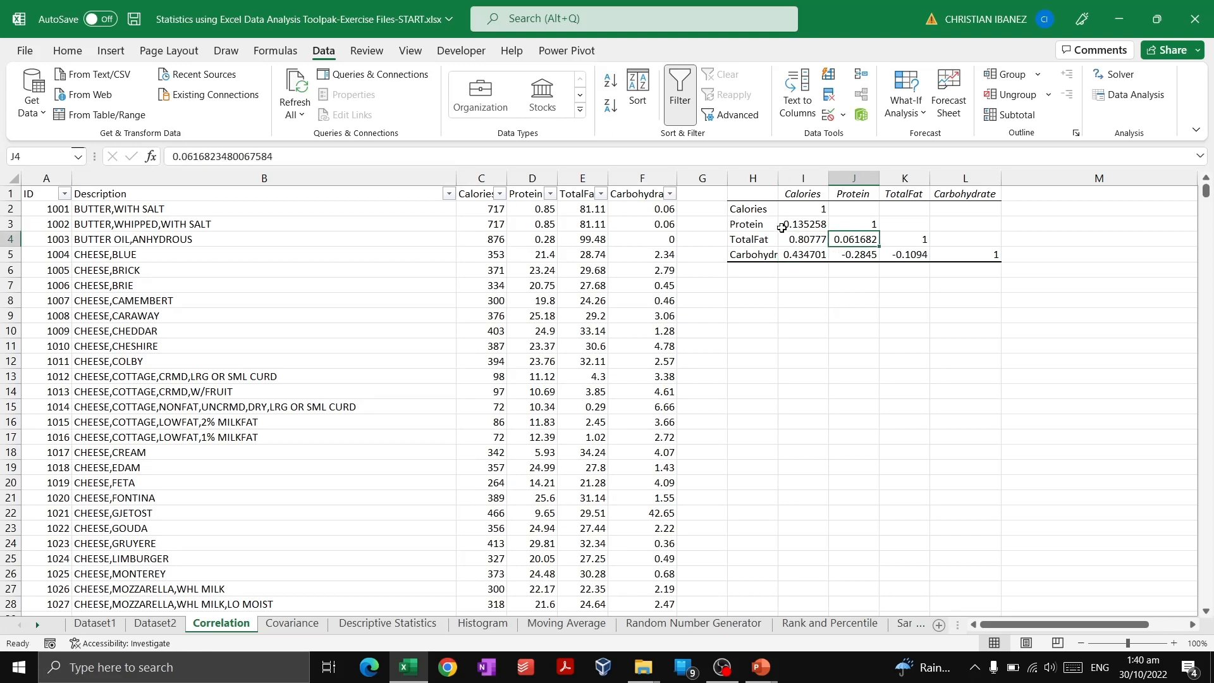
drag(762, 195, 938, 251)
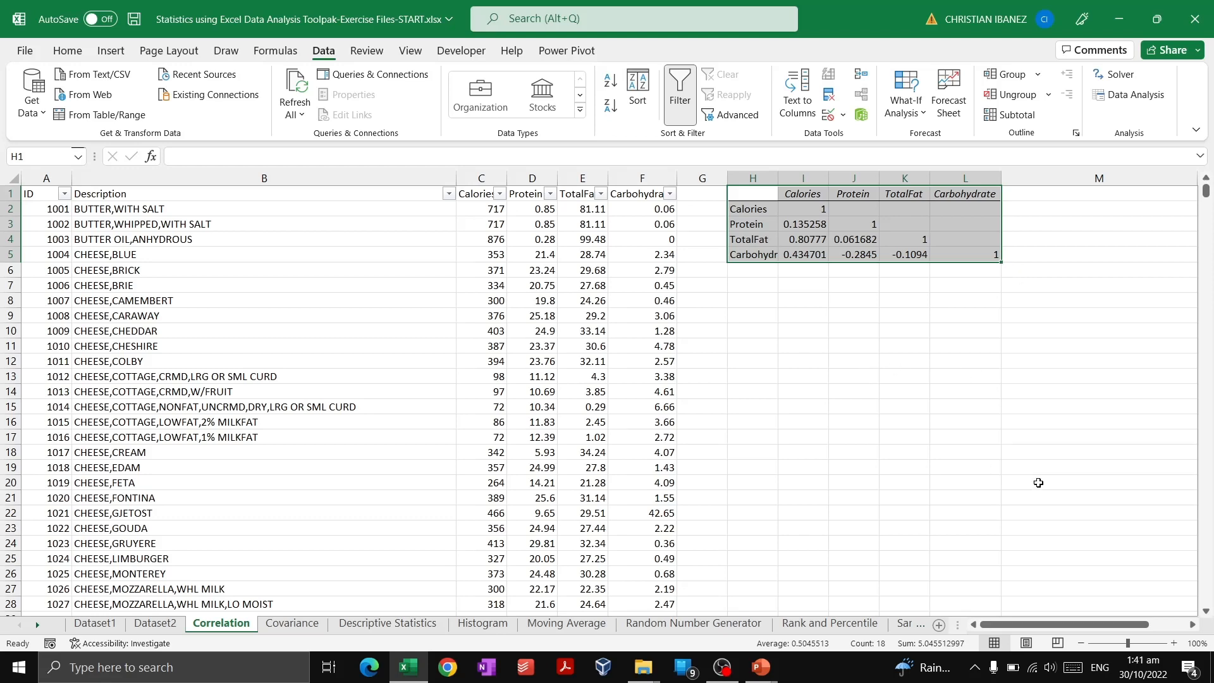
Narrow column M so the CORREL formula notes sit right beside the correlation matrix.
click(1045, 625)
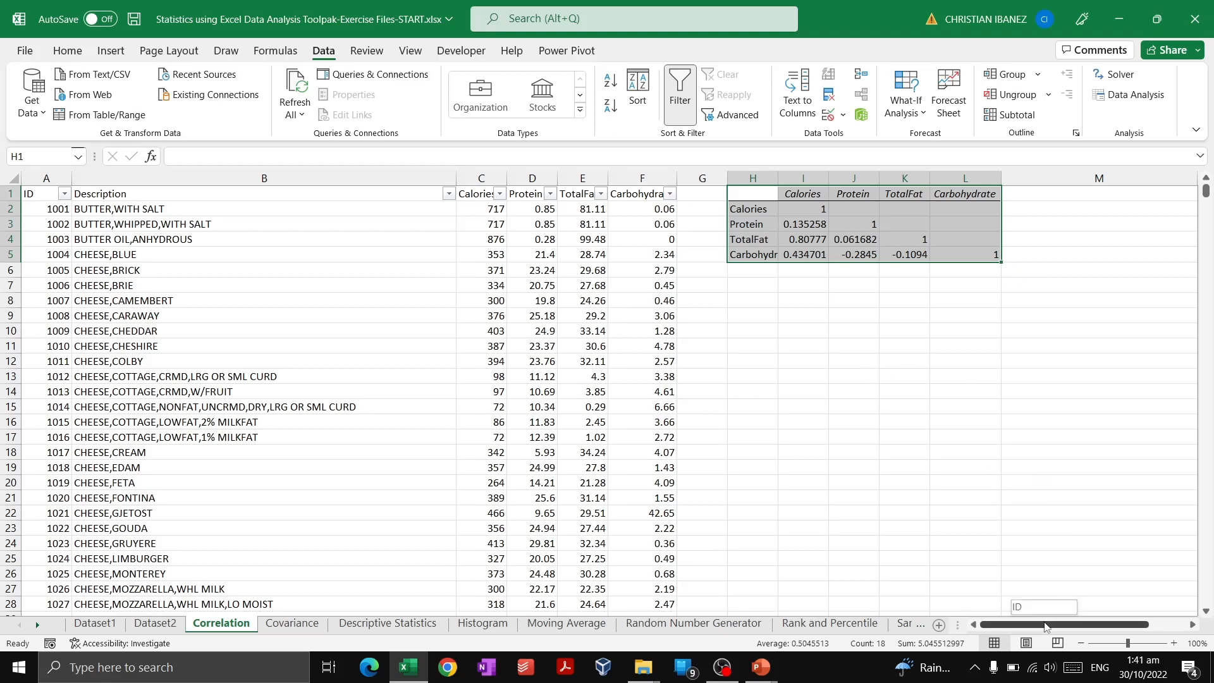
drag(1045, 626, 1080, 627)
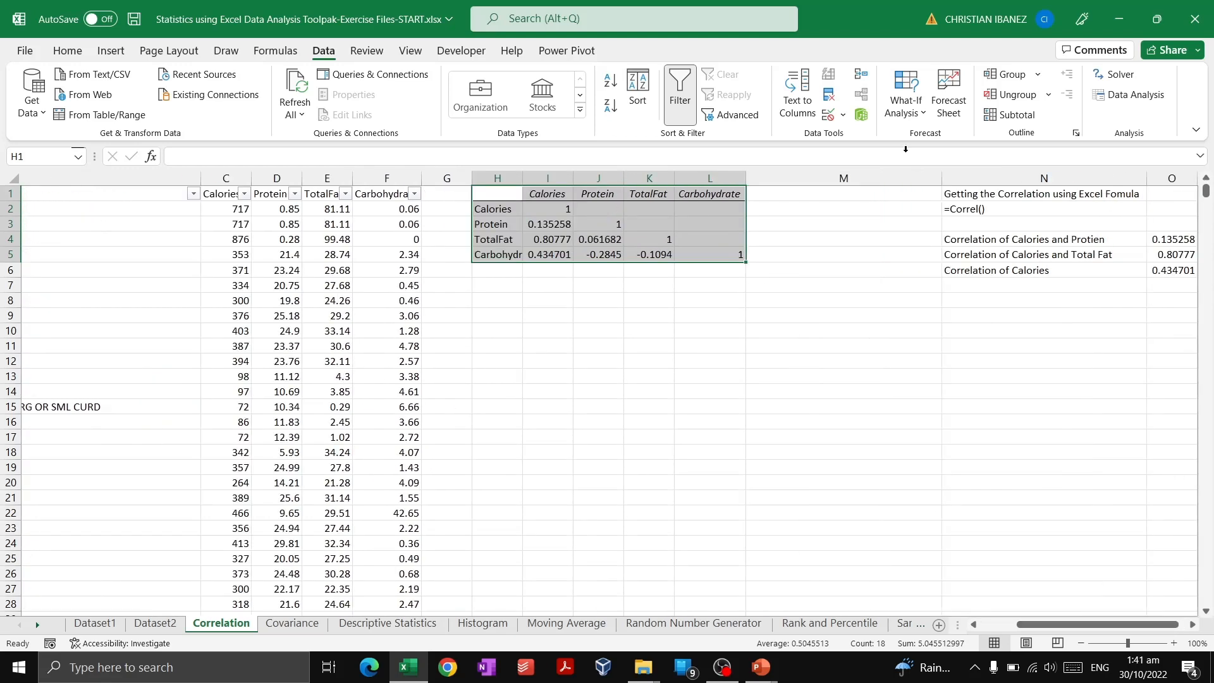
click(922, 177)
drag(939, 177, 823, 179)
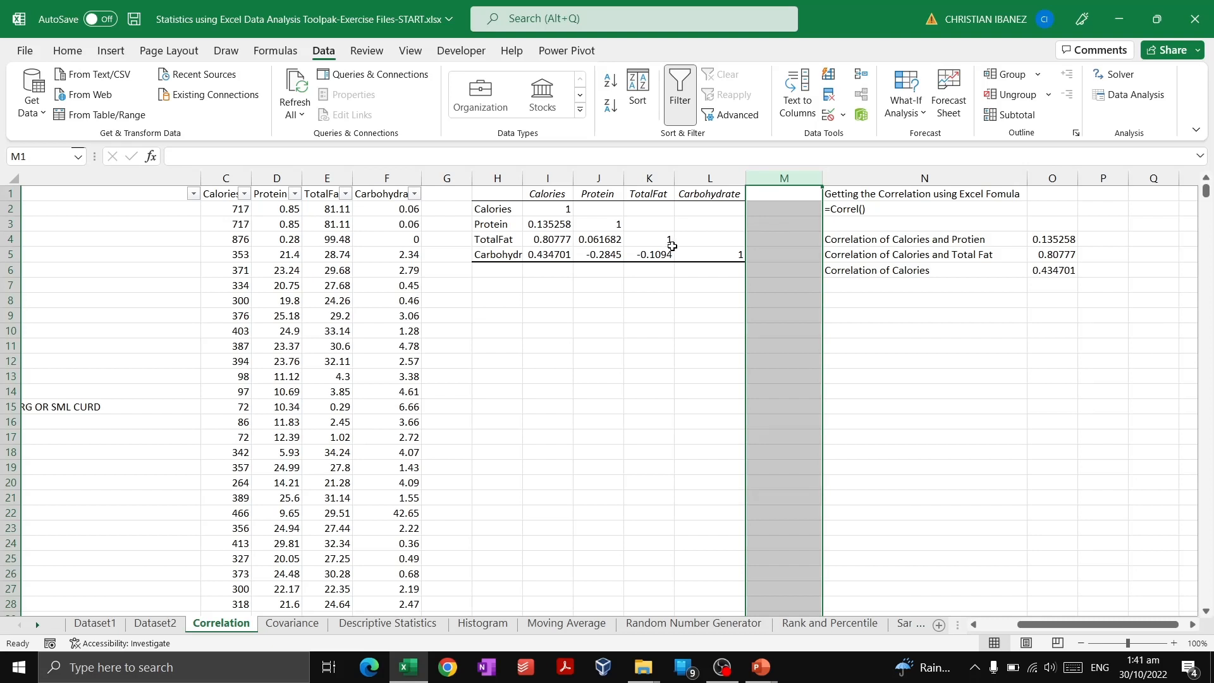
Compare the CORREL formula results in column O with the matching coefficients in the matrix.
drag(672, 246, 599, 238)
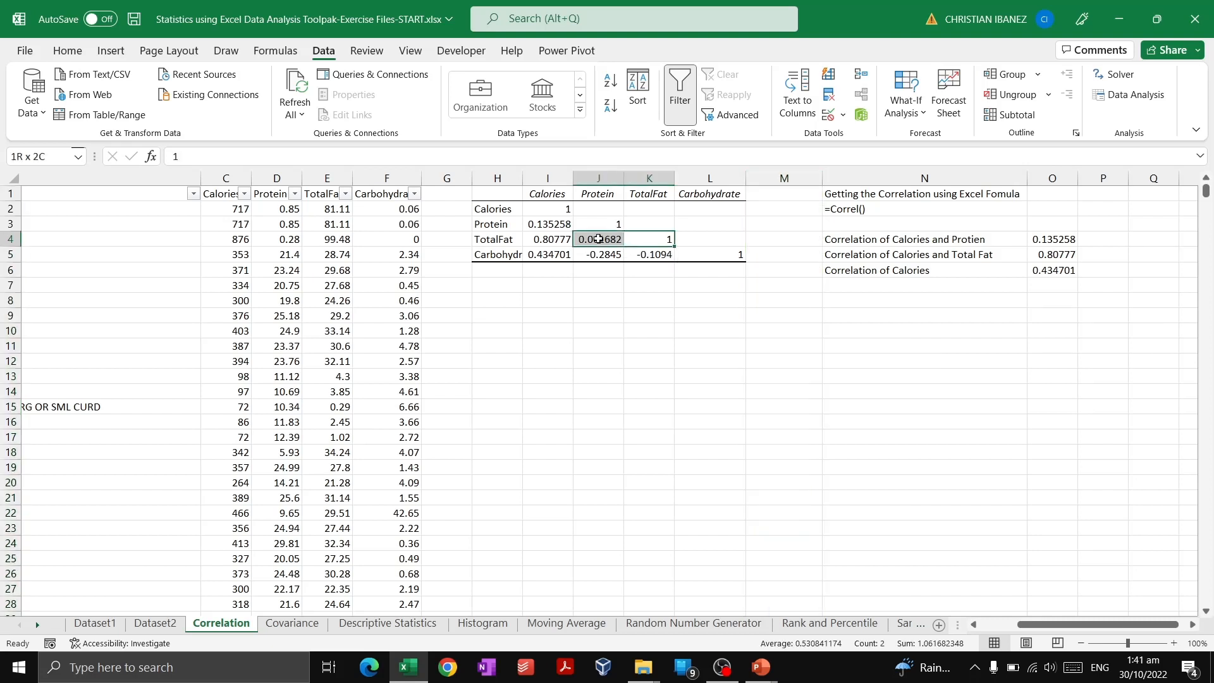
click(738, 259)
click(698, 283)
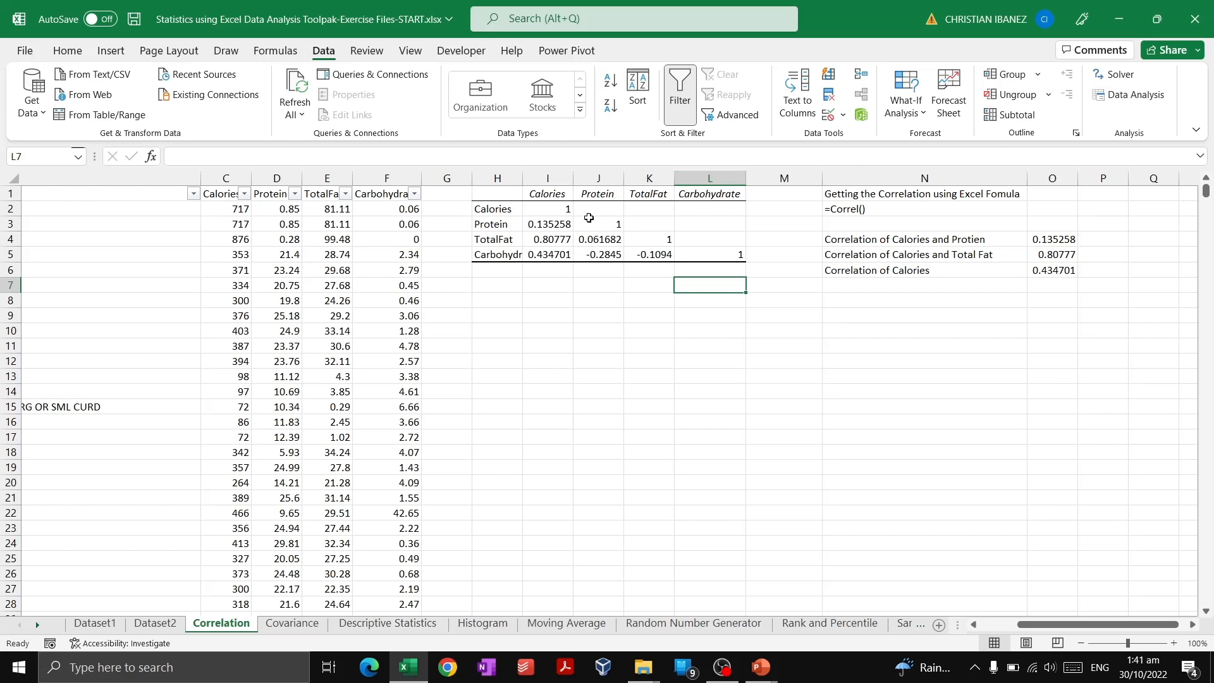
click(908, 251)
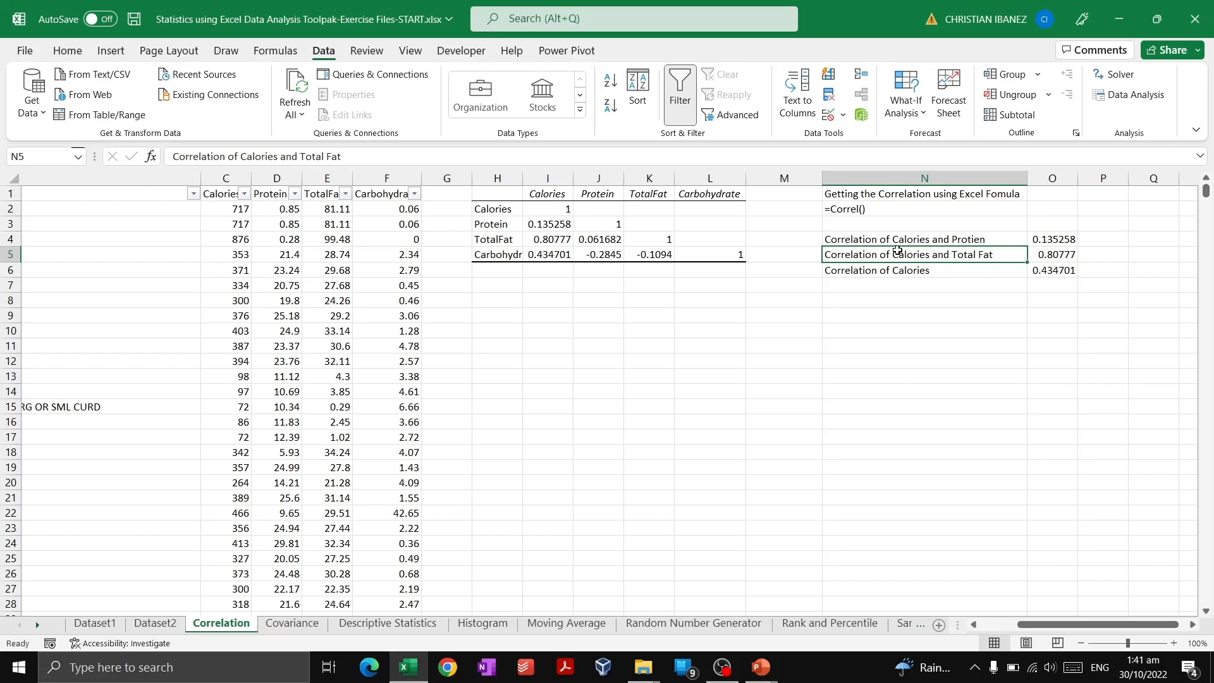
click(934, 238)
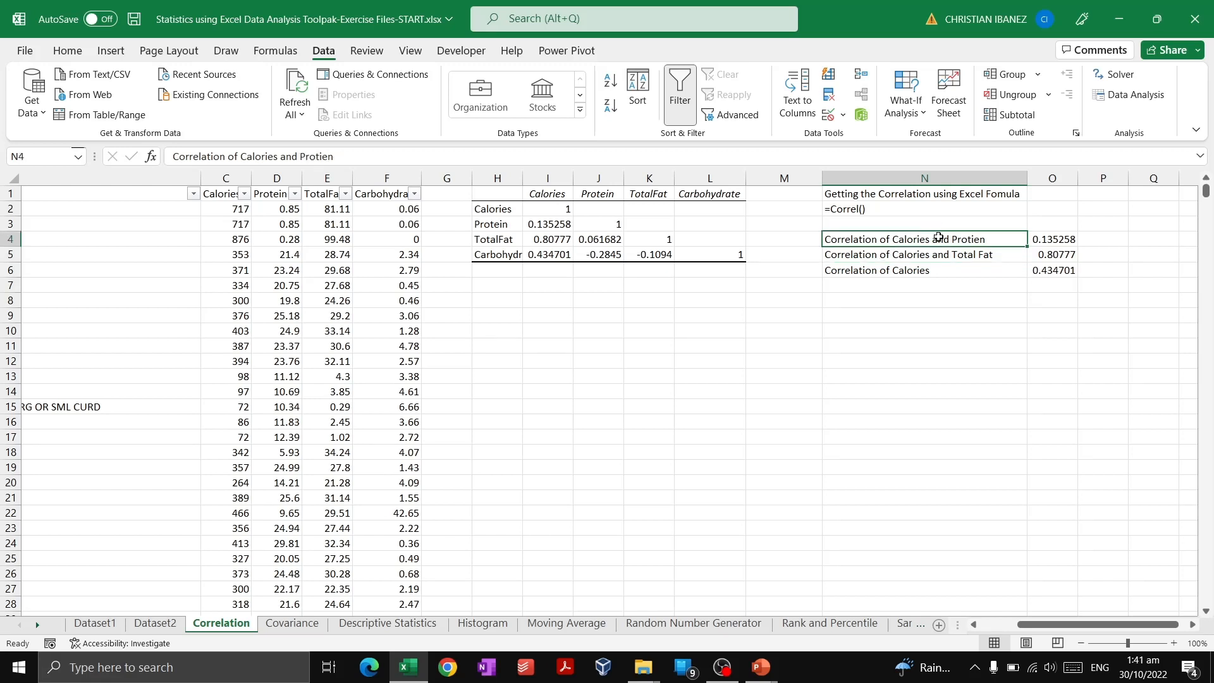
click(992, 274)
click(960, 256)
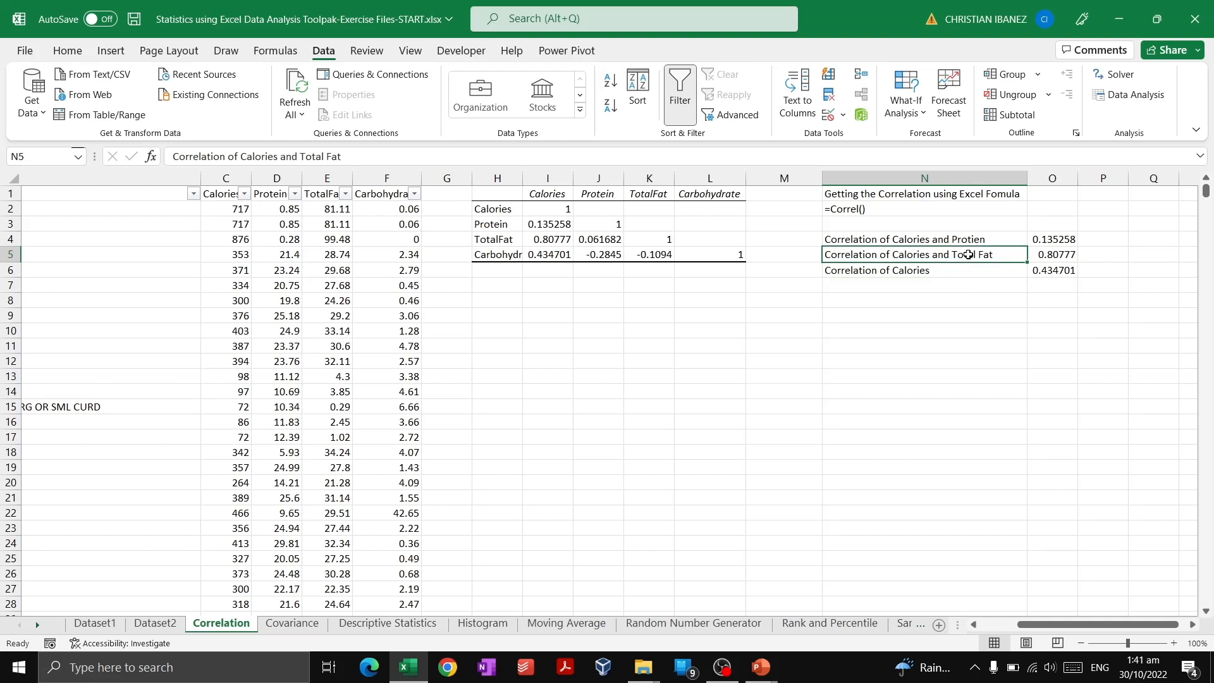
click(985, 232)
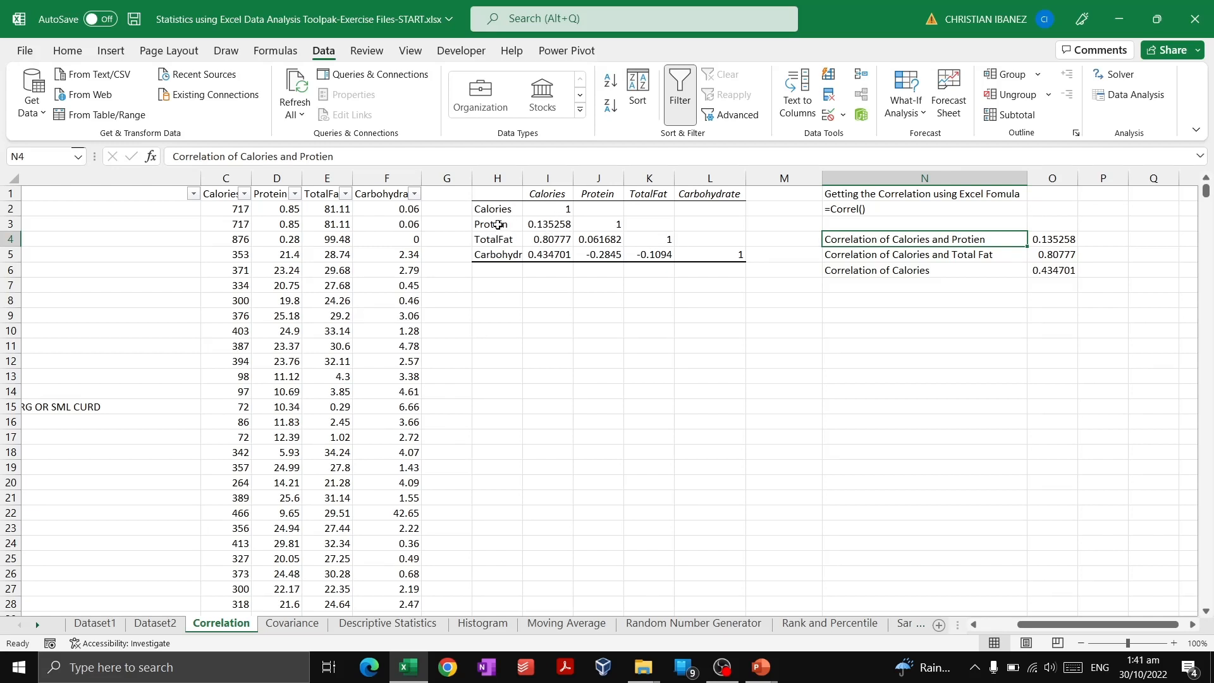
Compare the matrix's Calories–Protein coefficient with the CORREL formula and its referenced columns for Calories and Protein.
drag(499, 225, 547, 223)
click(548, 224)
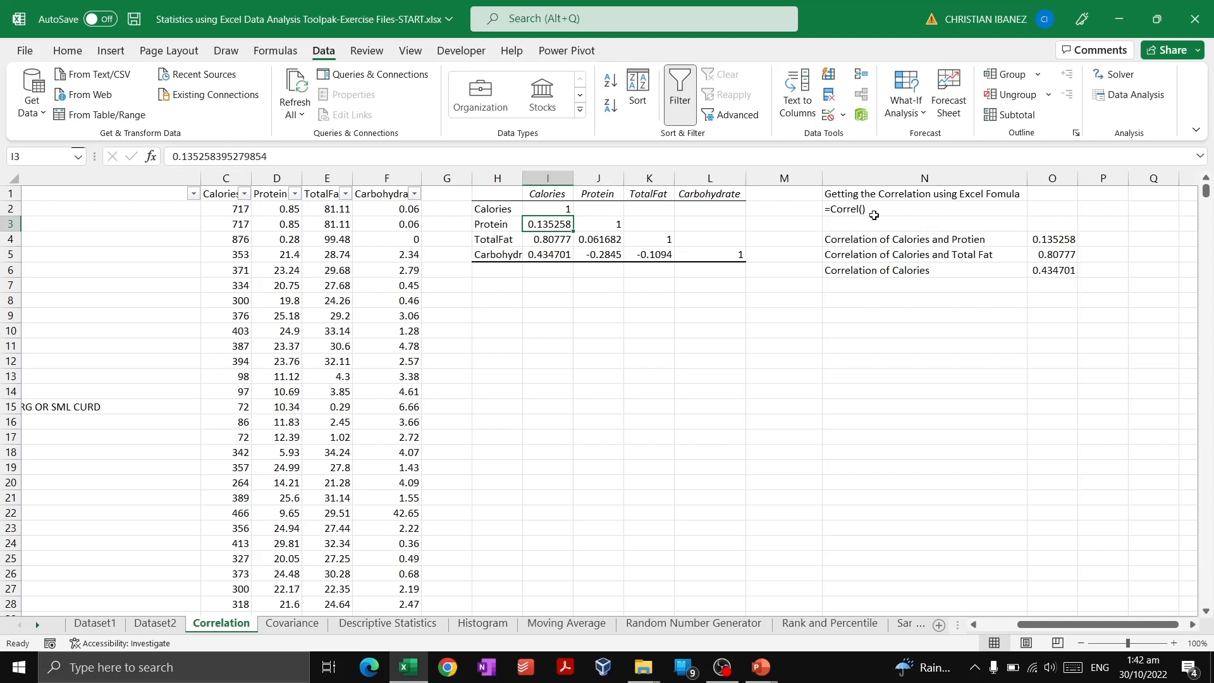
click(1046, 241)
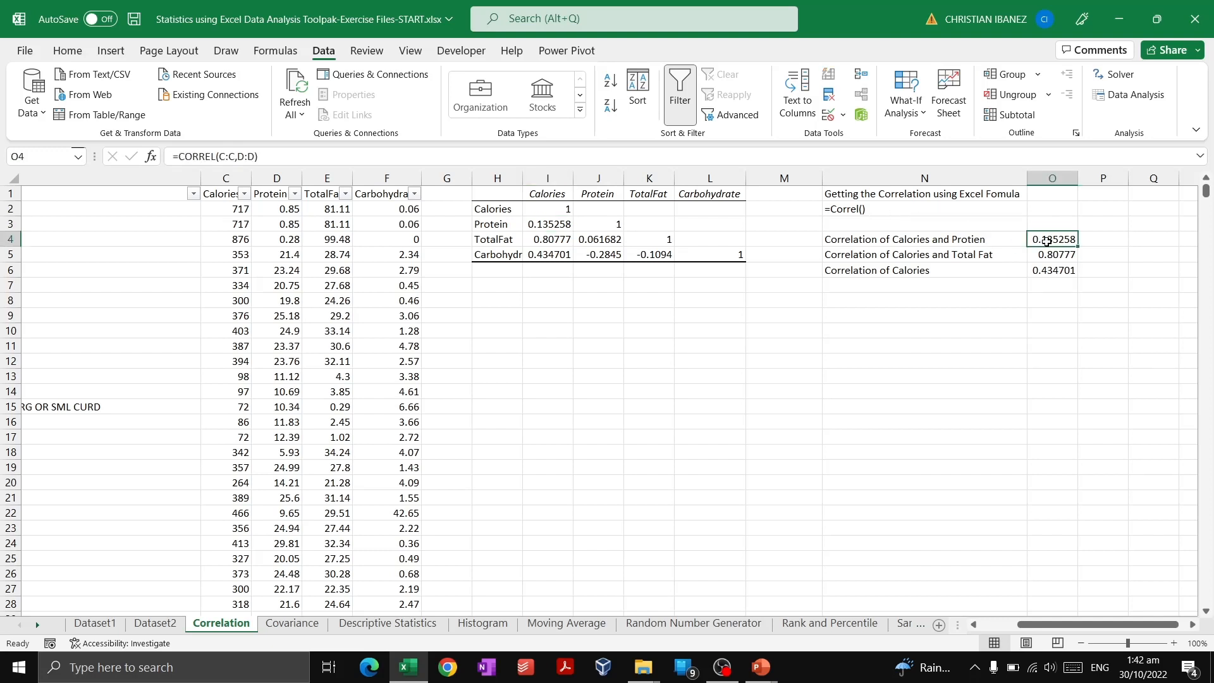
click(276, 157)
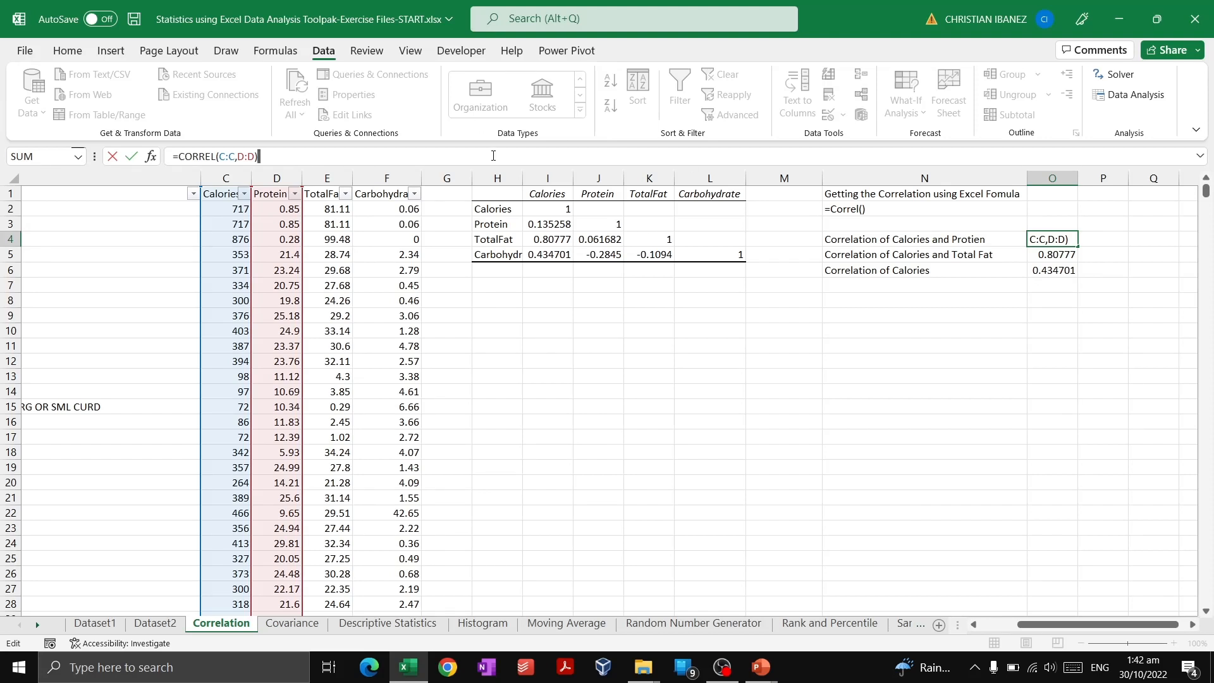
key(Return)
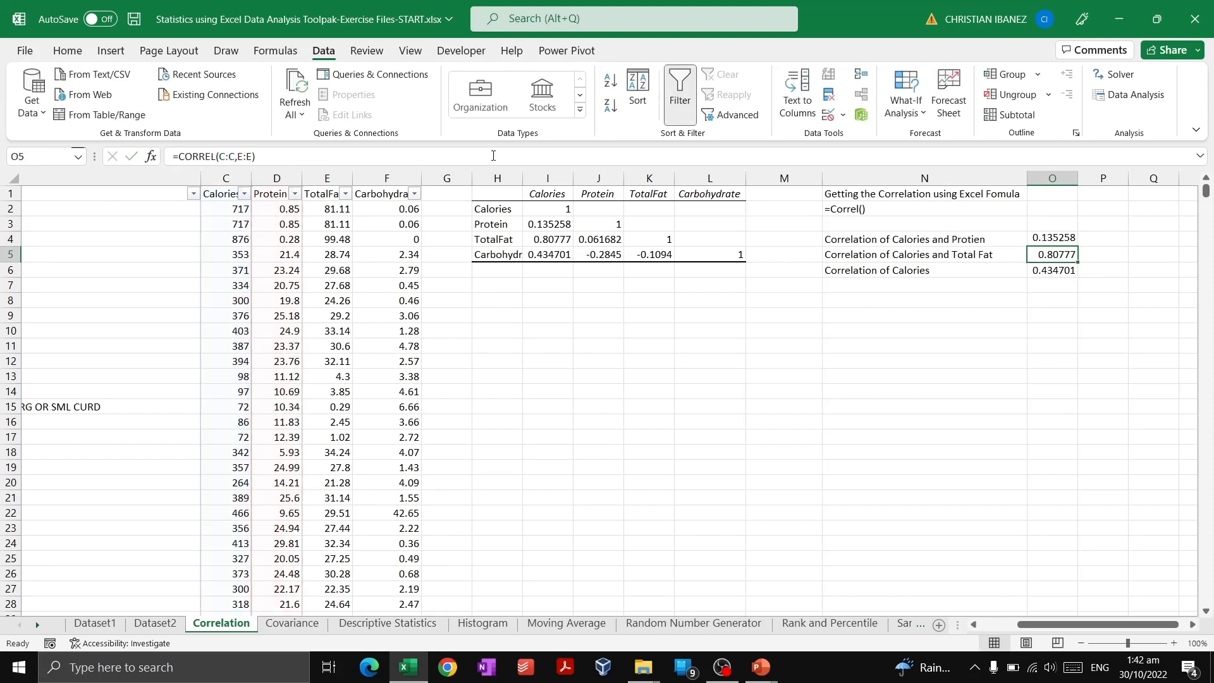
click(1050, 238)
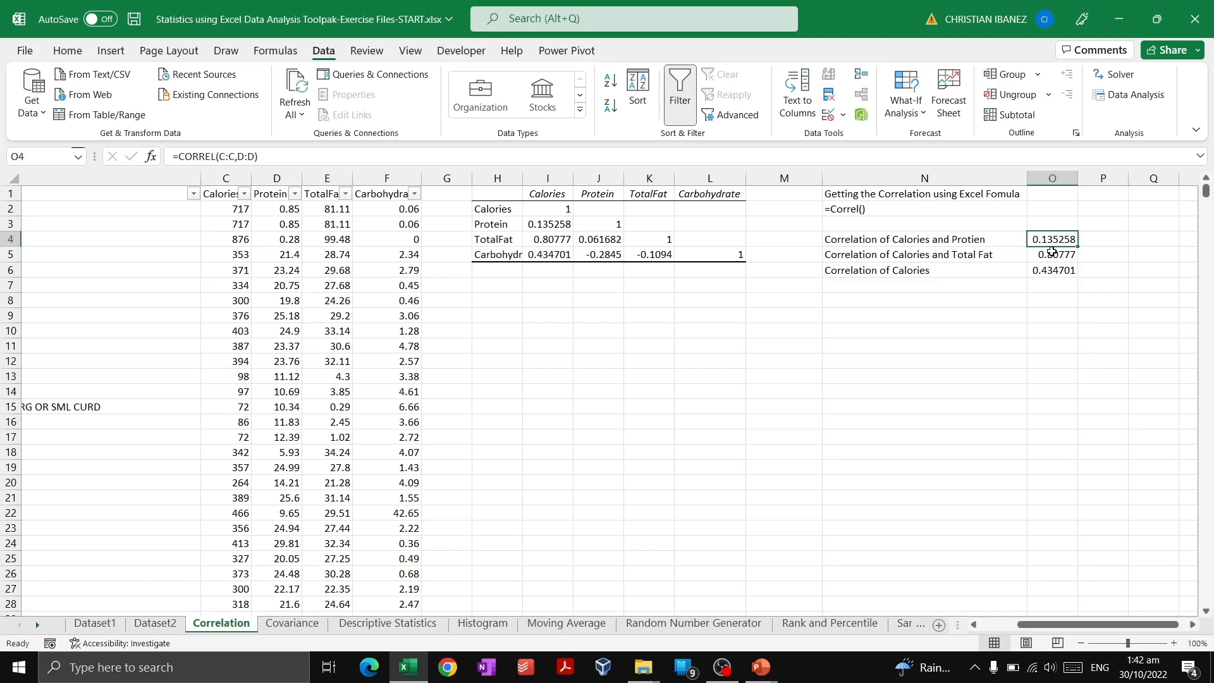
Highlight the matrix's Calories–Protein coefficient and its matching CORREL result in yellow.
ctrl+click(560, 226)
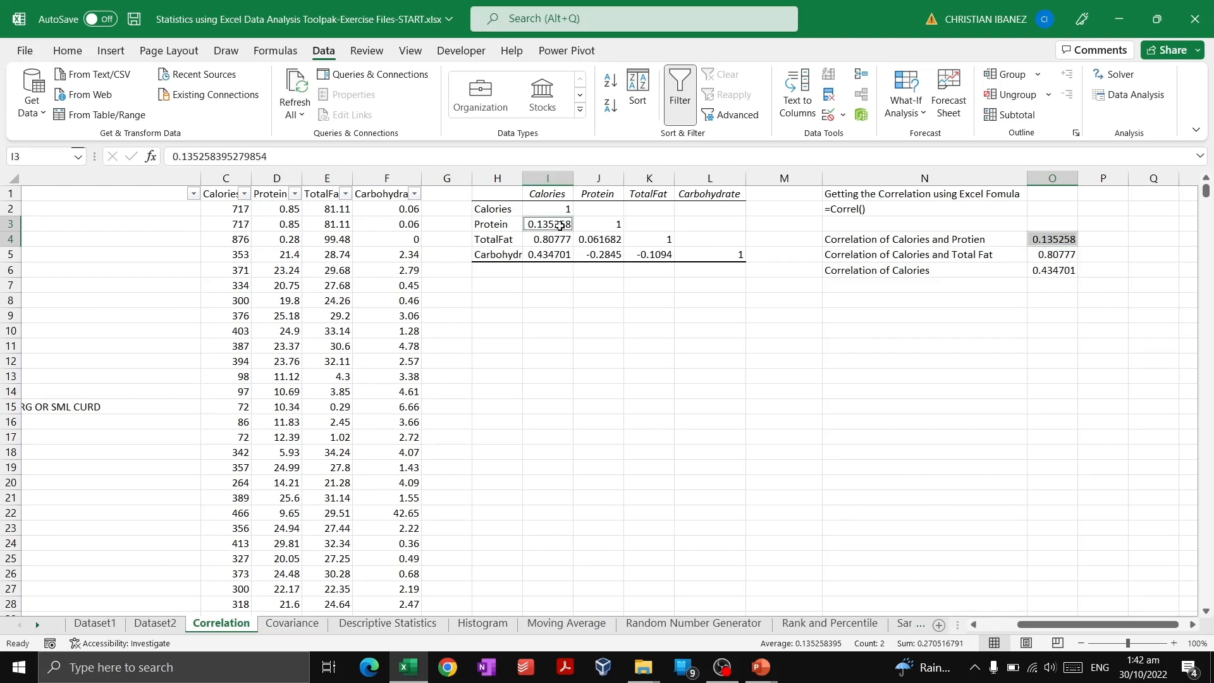
click(68, 51)
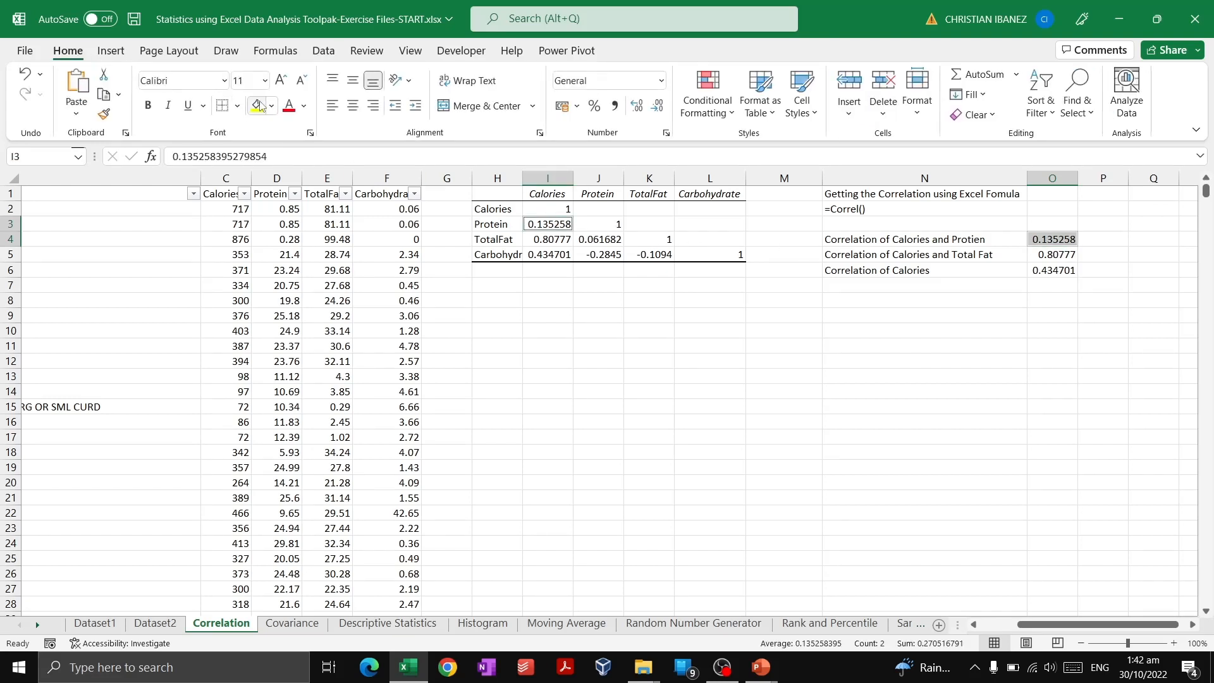
click(256, 105)
Fill the matrix's Calories–TotalFat coefficient and the Calories and Total Fat CORREL result with a light orange.
click(912, 267)
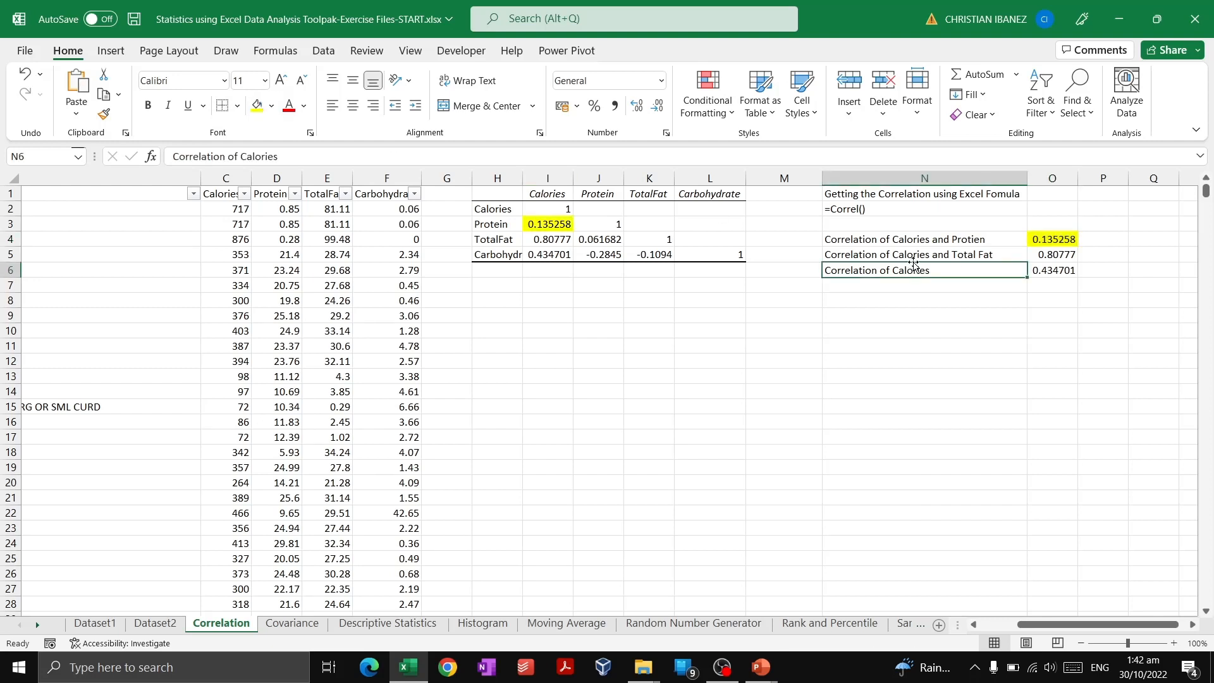
click(920, 241)
click(932, 272)
click(907, 256)
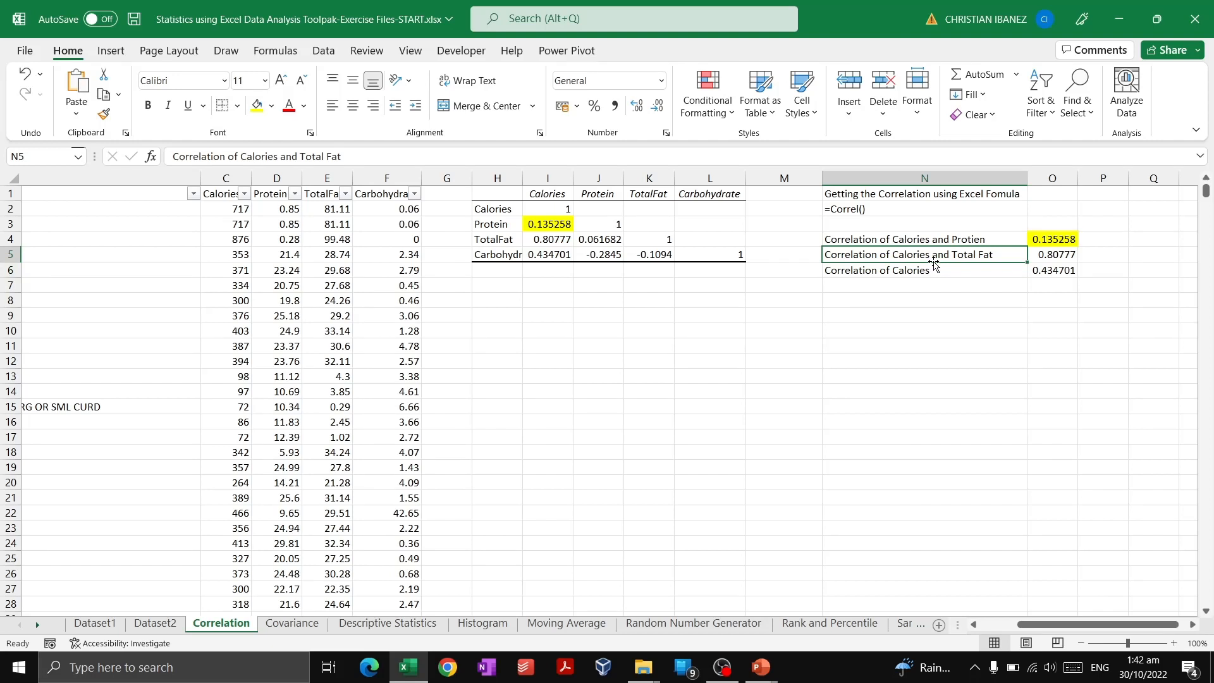
click(1061, 256)
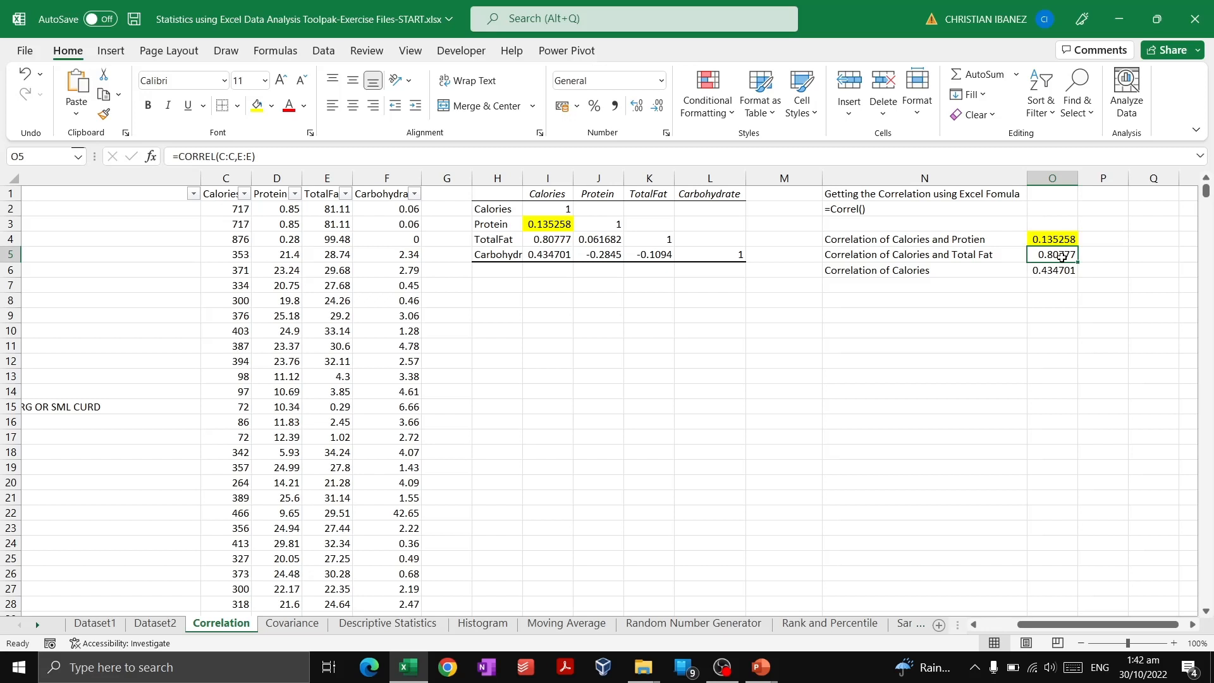
ctrl+click(563, 240)
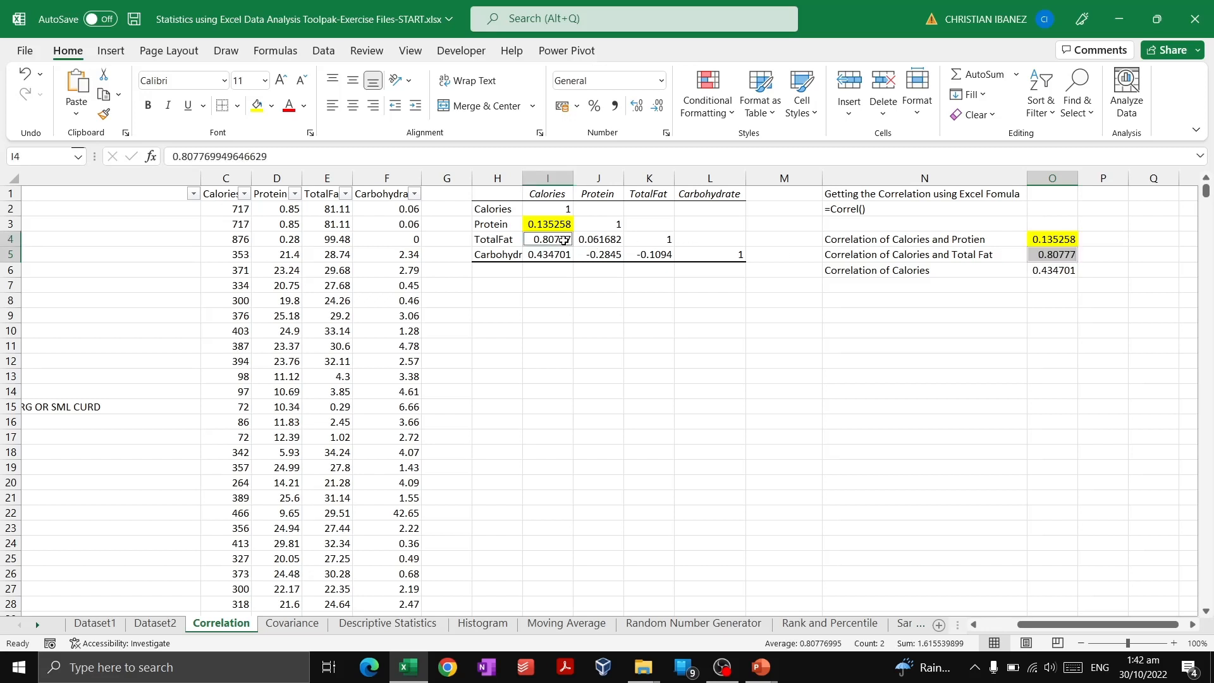
click(271, 106)
click(323, 175)
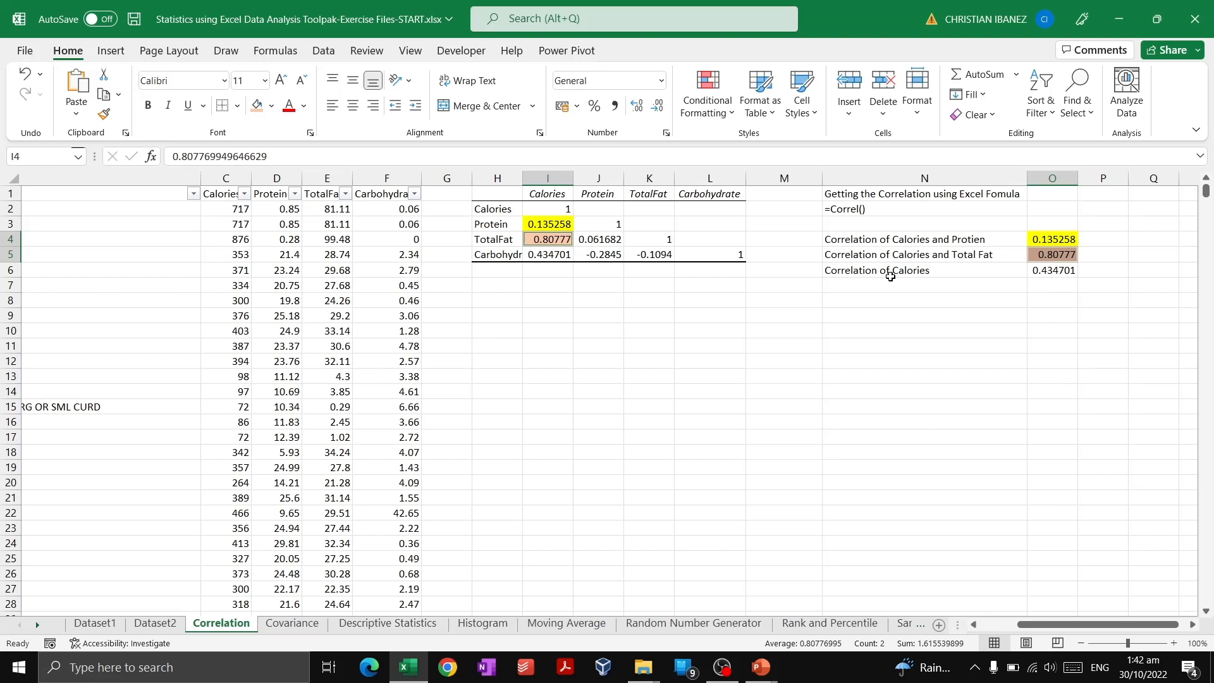
Fill the matrix's Calories–Carbohydrate coefficient and the third CORREL result with a light green.
click(953, 269)
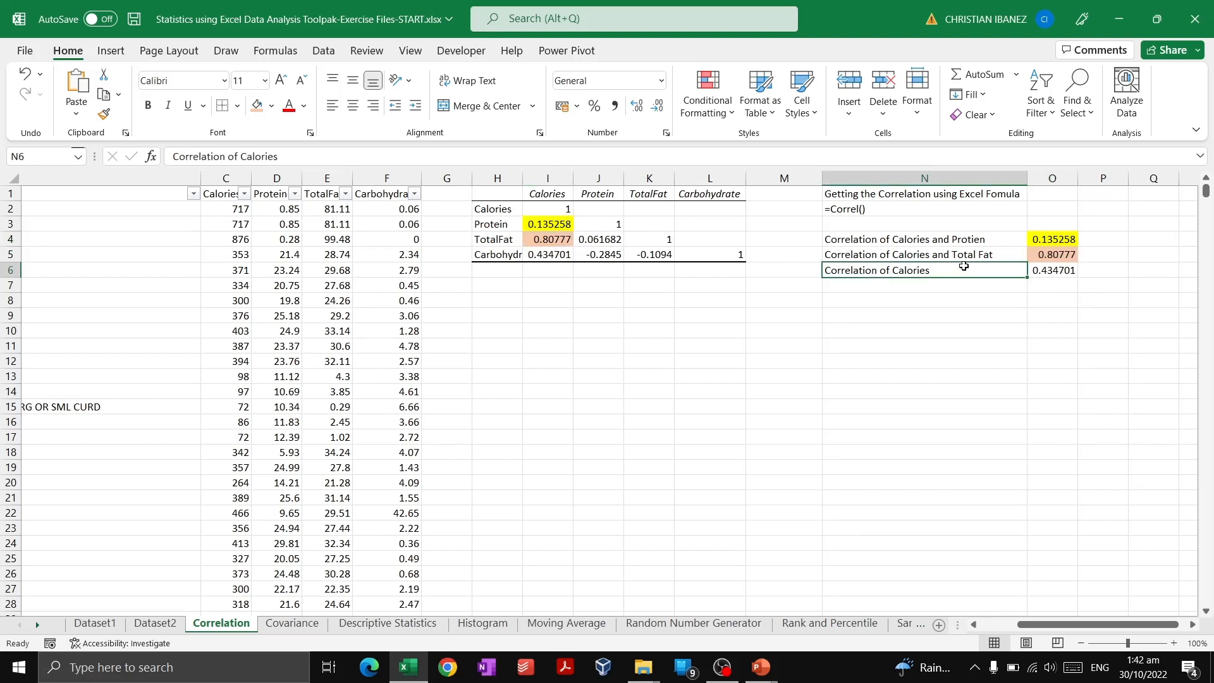
click(1054, 270)
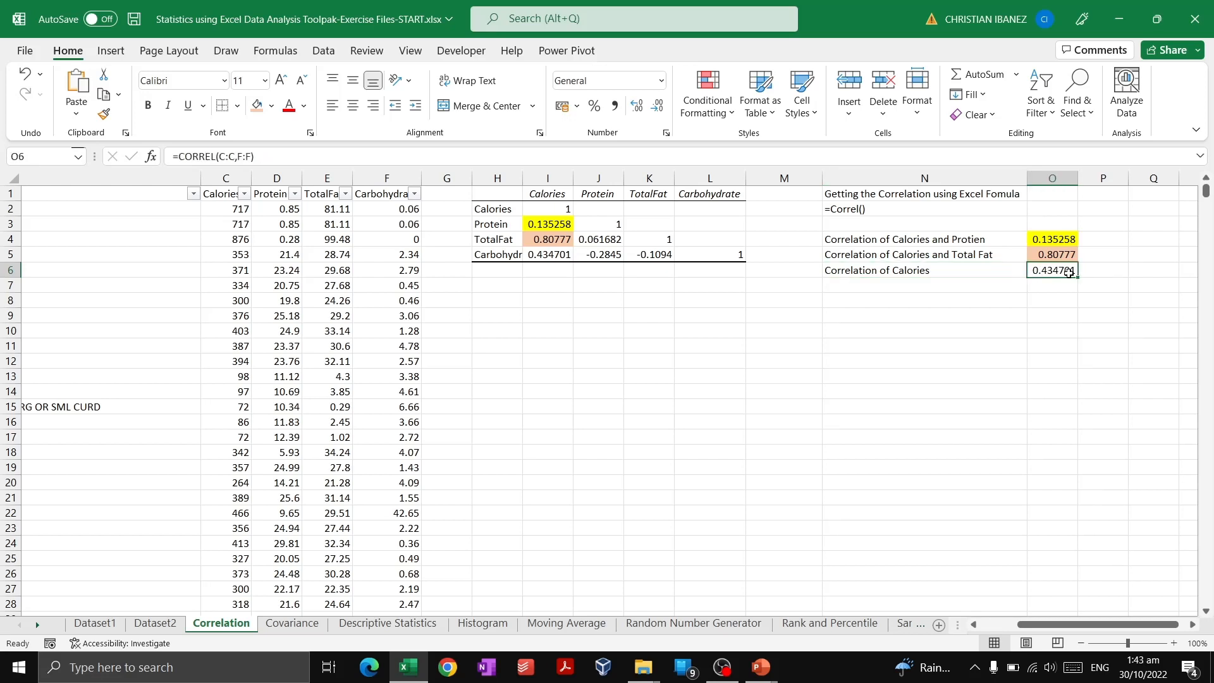
ctrl+click(559, 252)
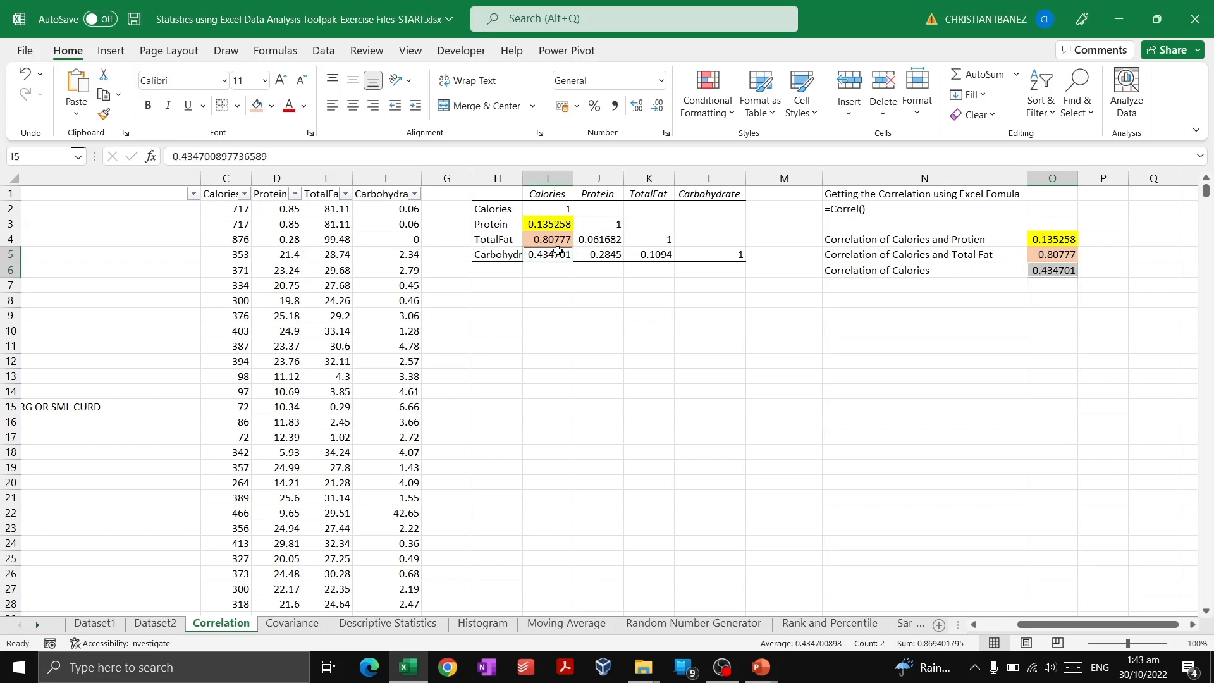
click(271, 105)
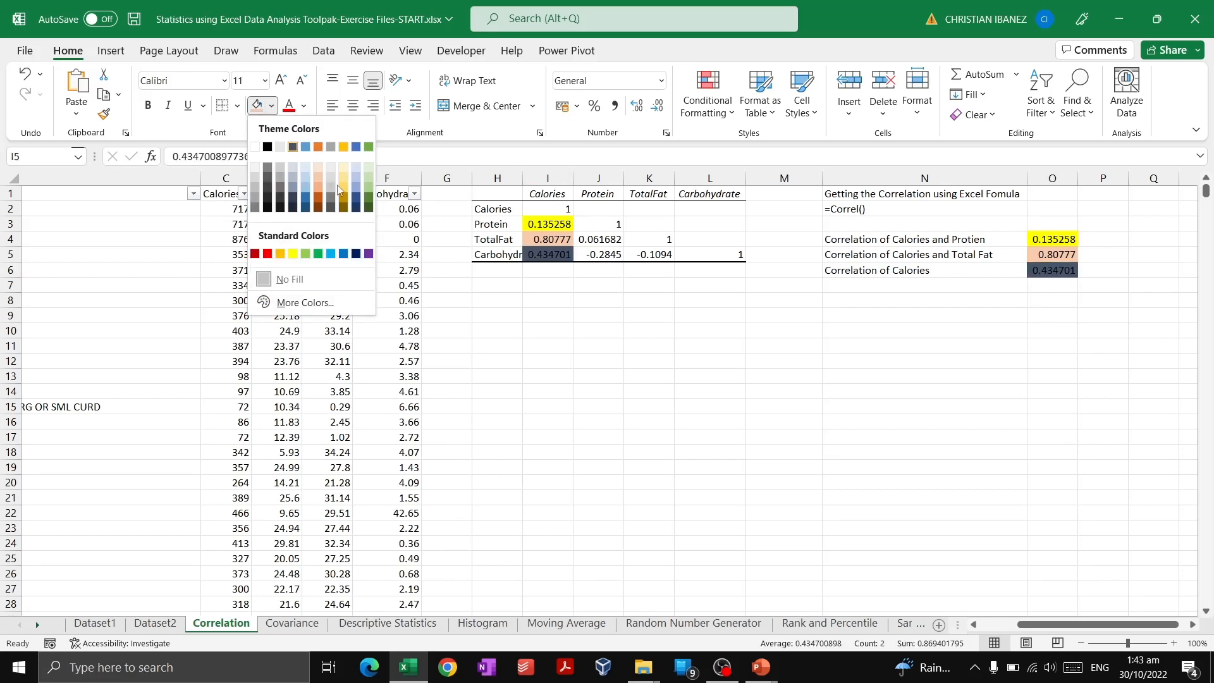
click(364, 182)
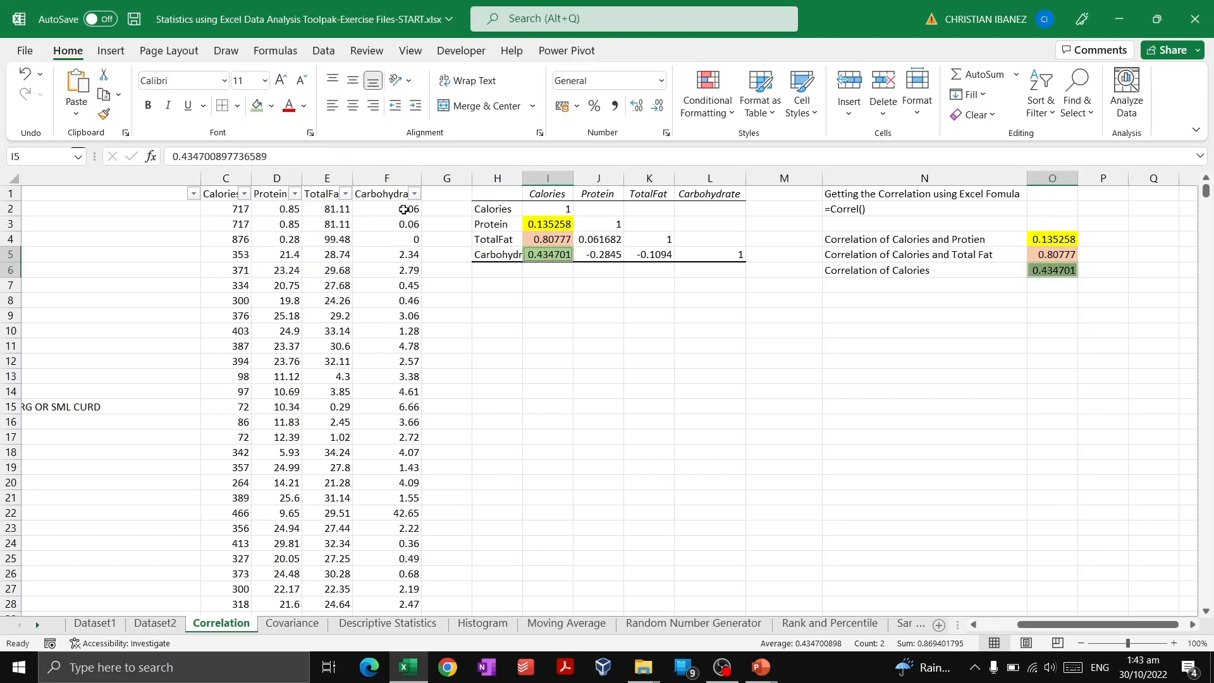
Select the Calories, Protein, TotalFat and Carbohydrate data columns.
click(920, 268)
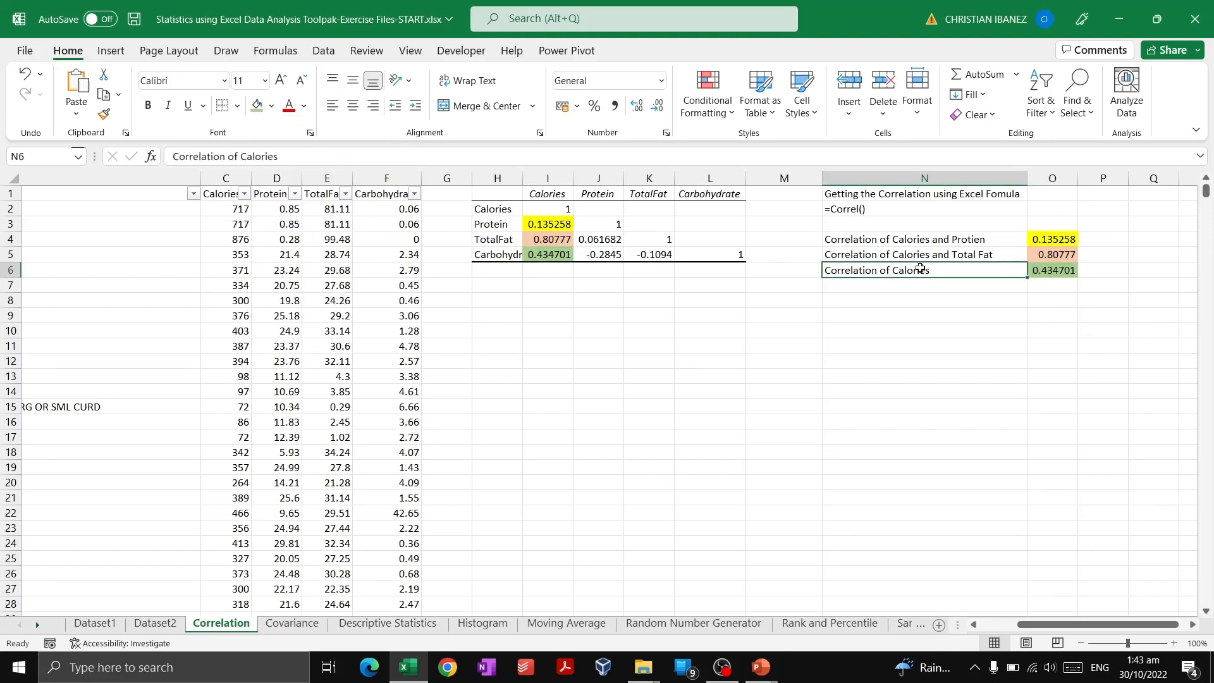
click(924, 314)
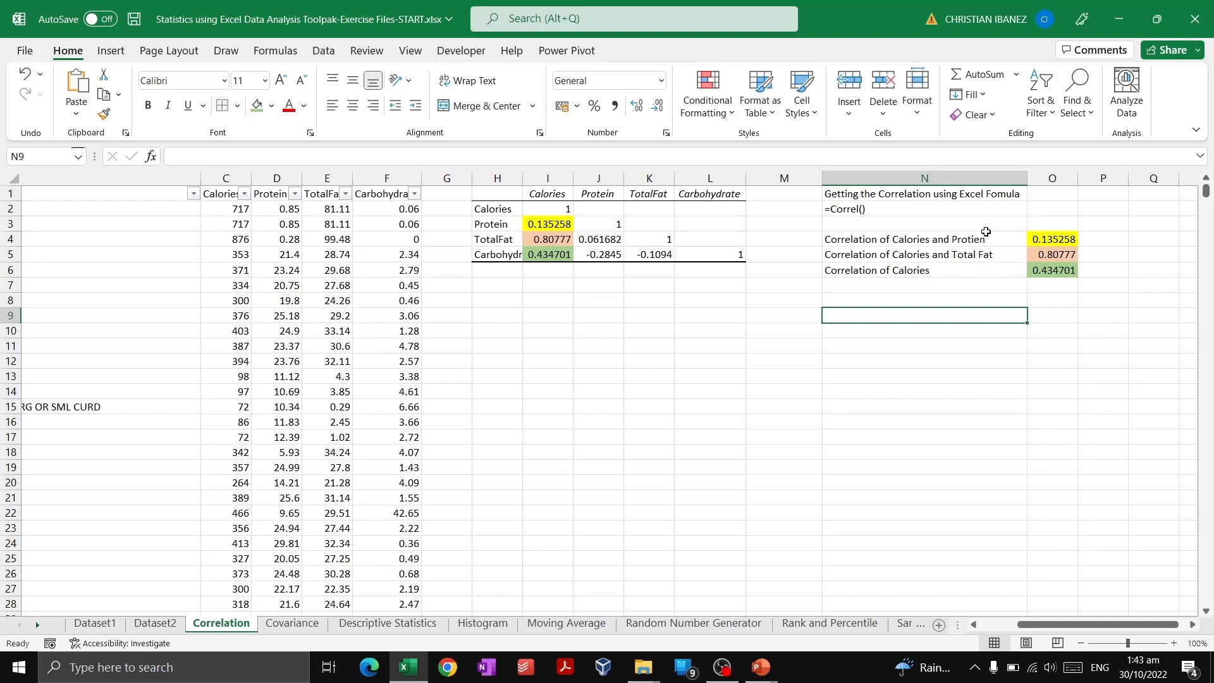
click(595, 239)
click(723, 321)
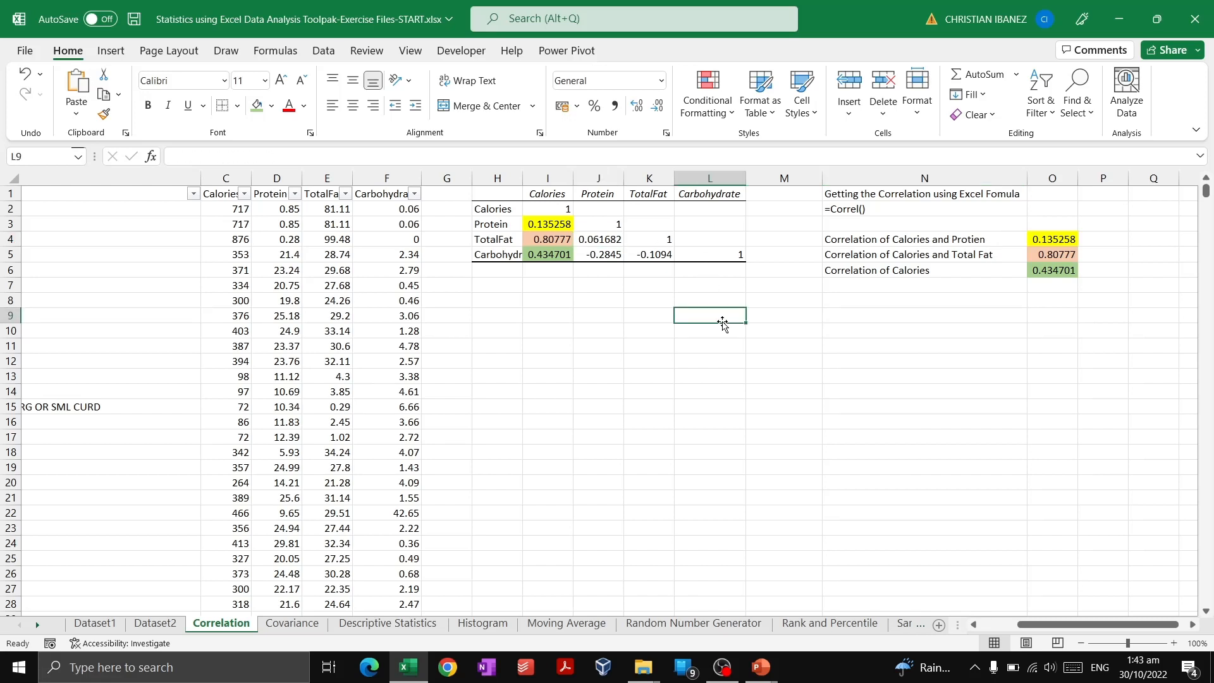
drag(1029, 626, 989, 633)
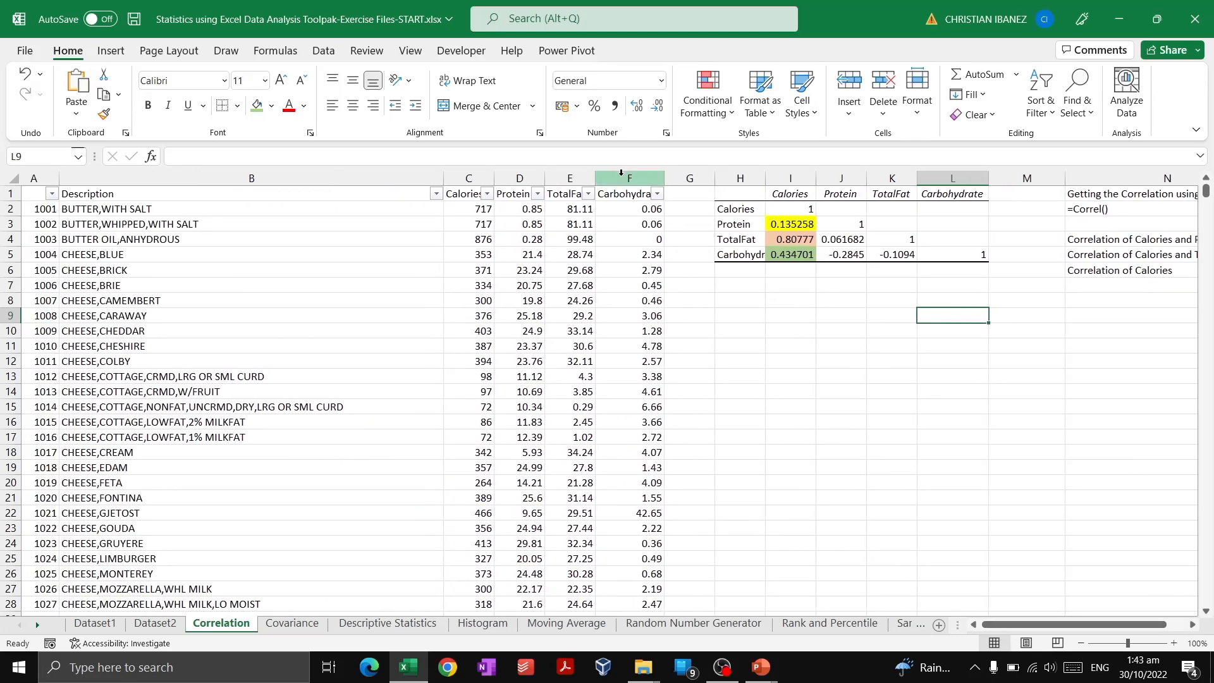
drag(621, 172, 480, 172)
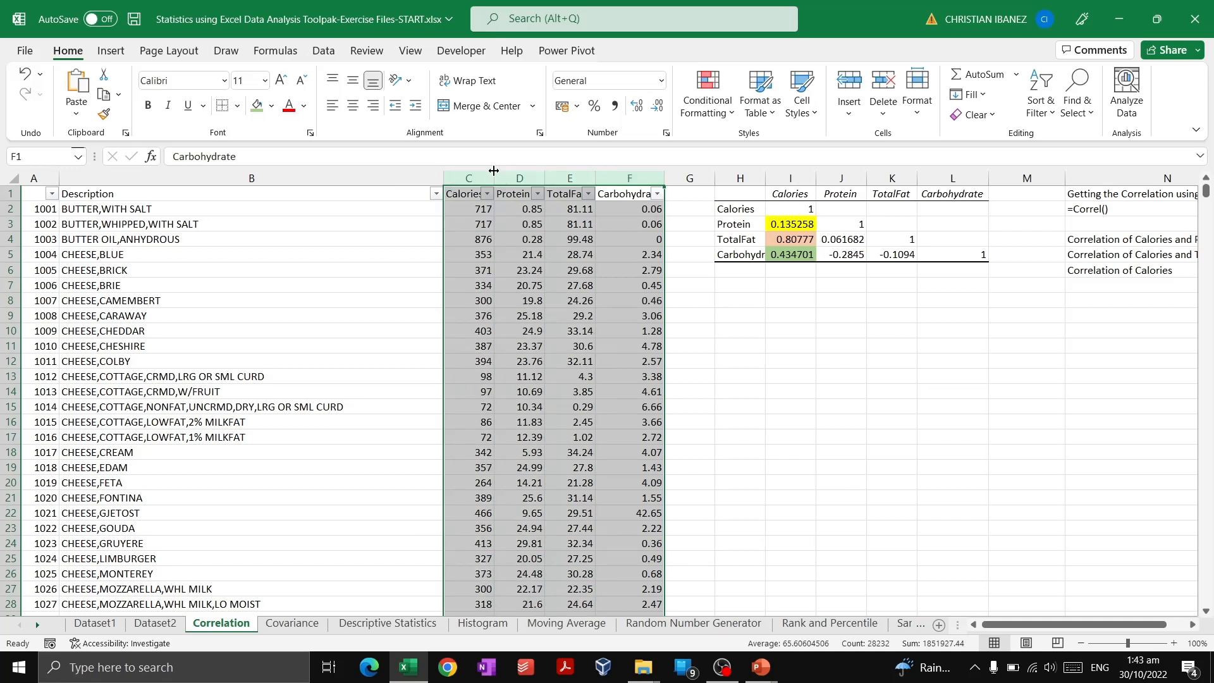